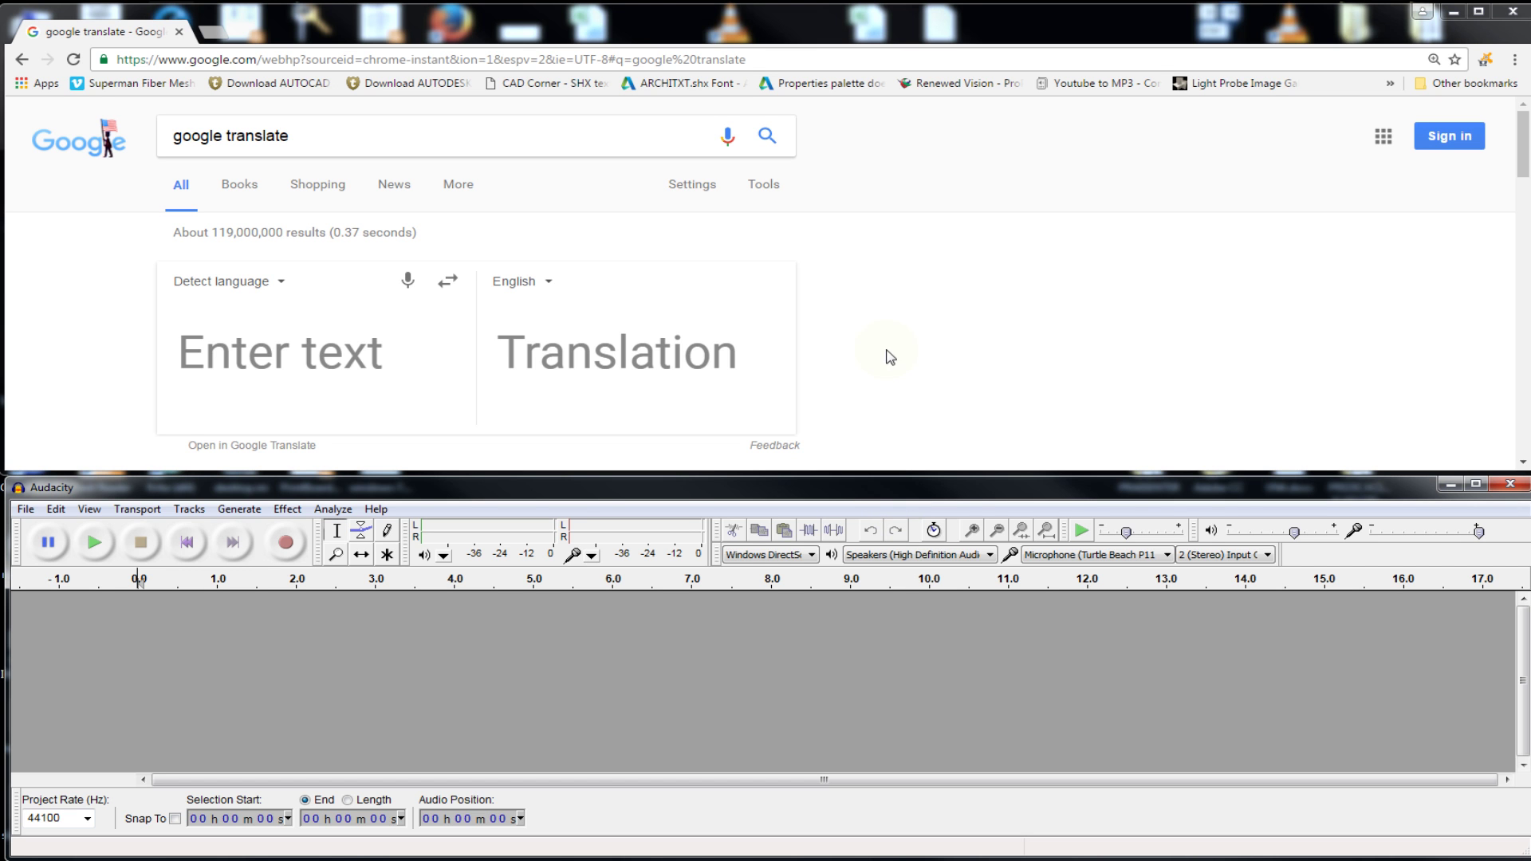
Step: Set Audacity's audio host to Windows WASAPI so recording comes from Speakers (High Definition Audio)
{"action": "left_click", "coordinate": [798, 560]}
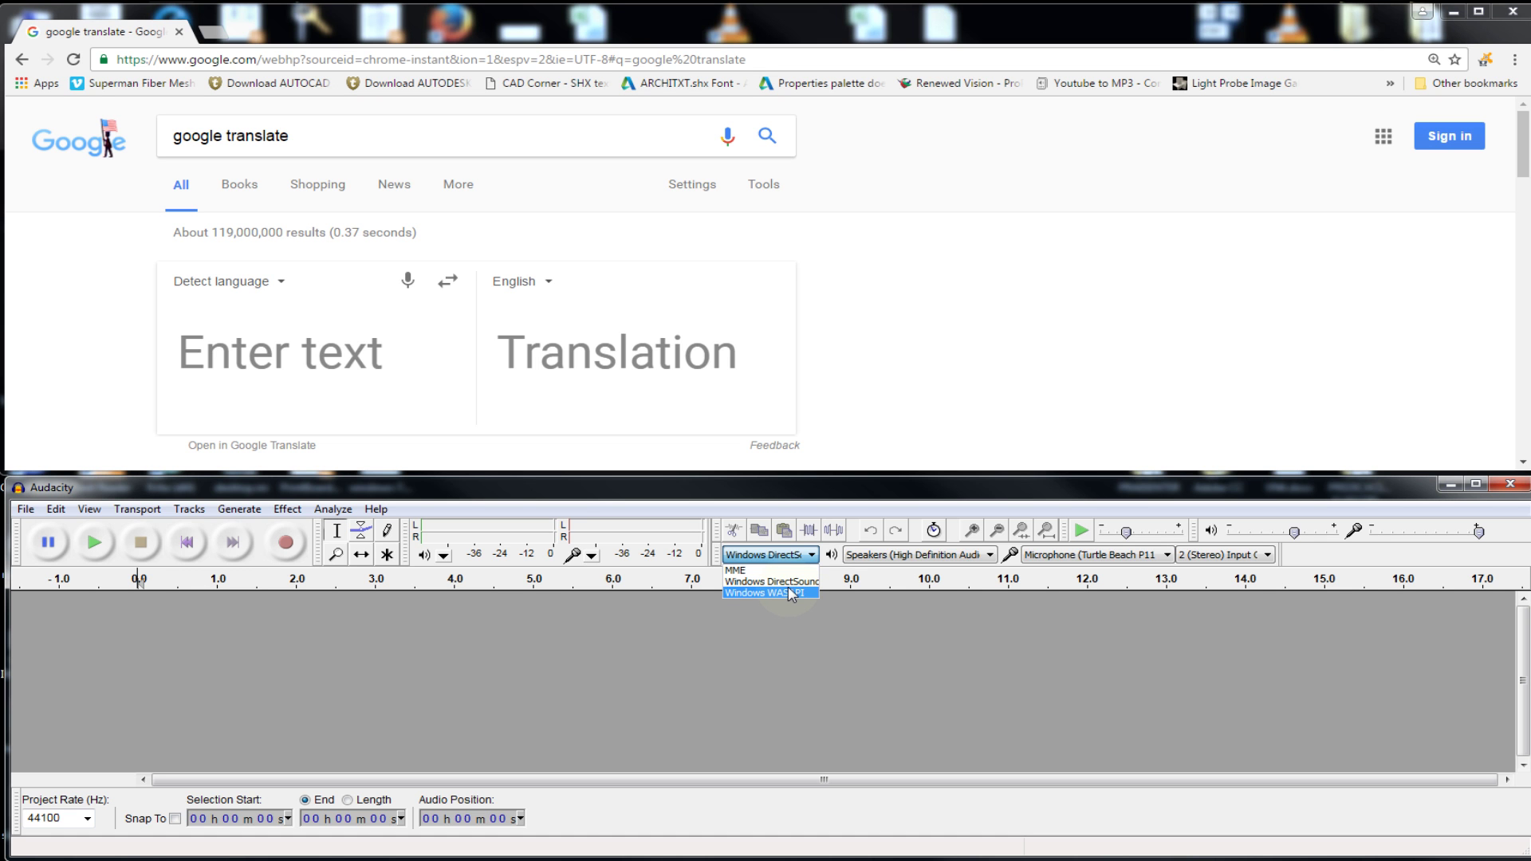
{"action": "left_click", "coordinate": [790, 593]}
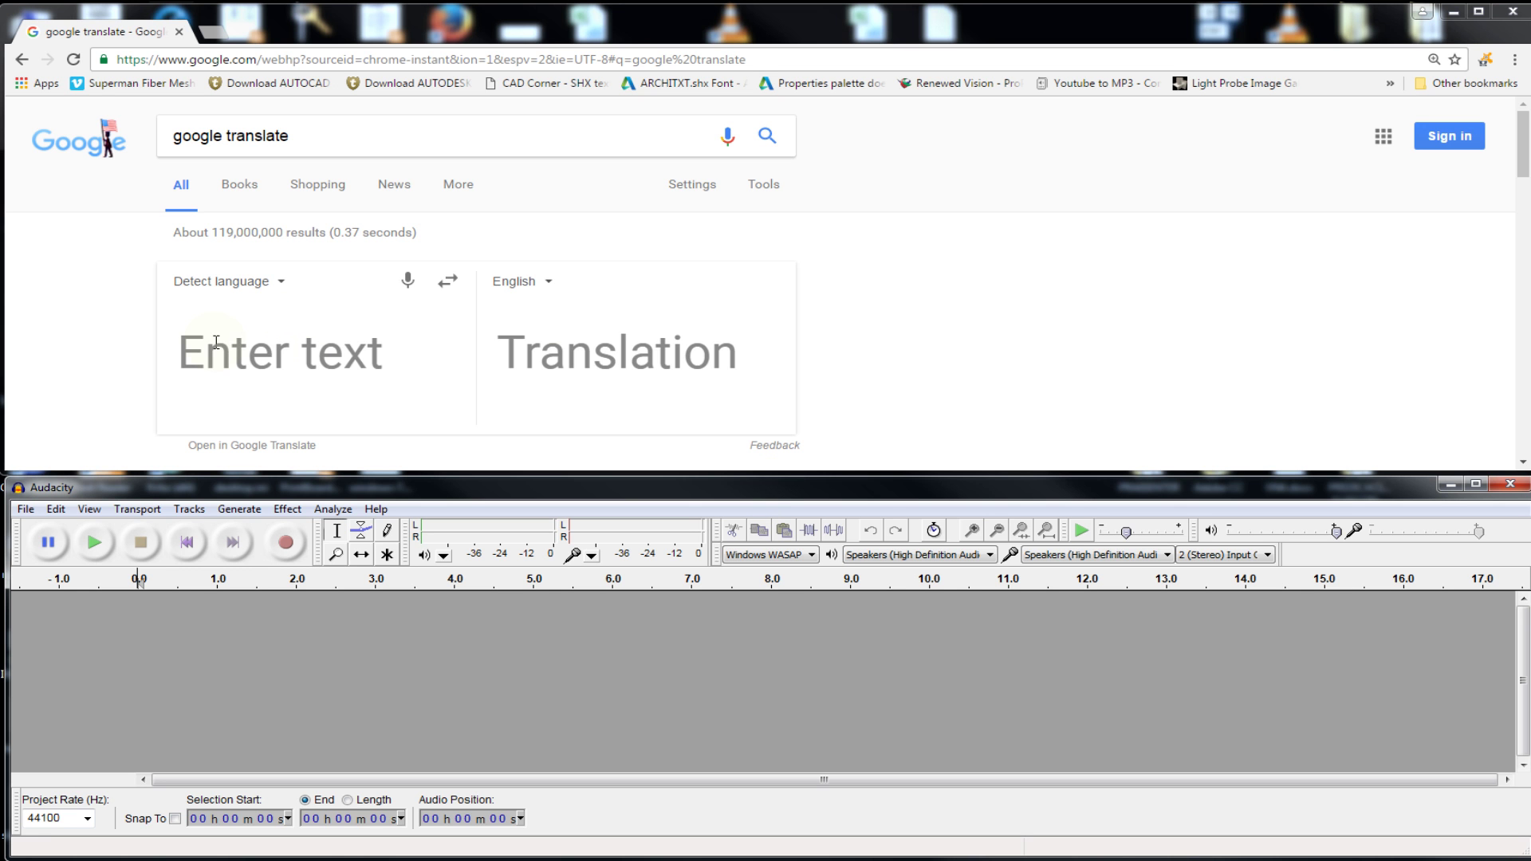
Step: In a new tab, go to Wikipedia and open the Alec Guinness article via 'sir alec gui'
{"action": "left_click", "coordinate": [211, 32]}
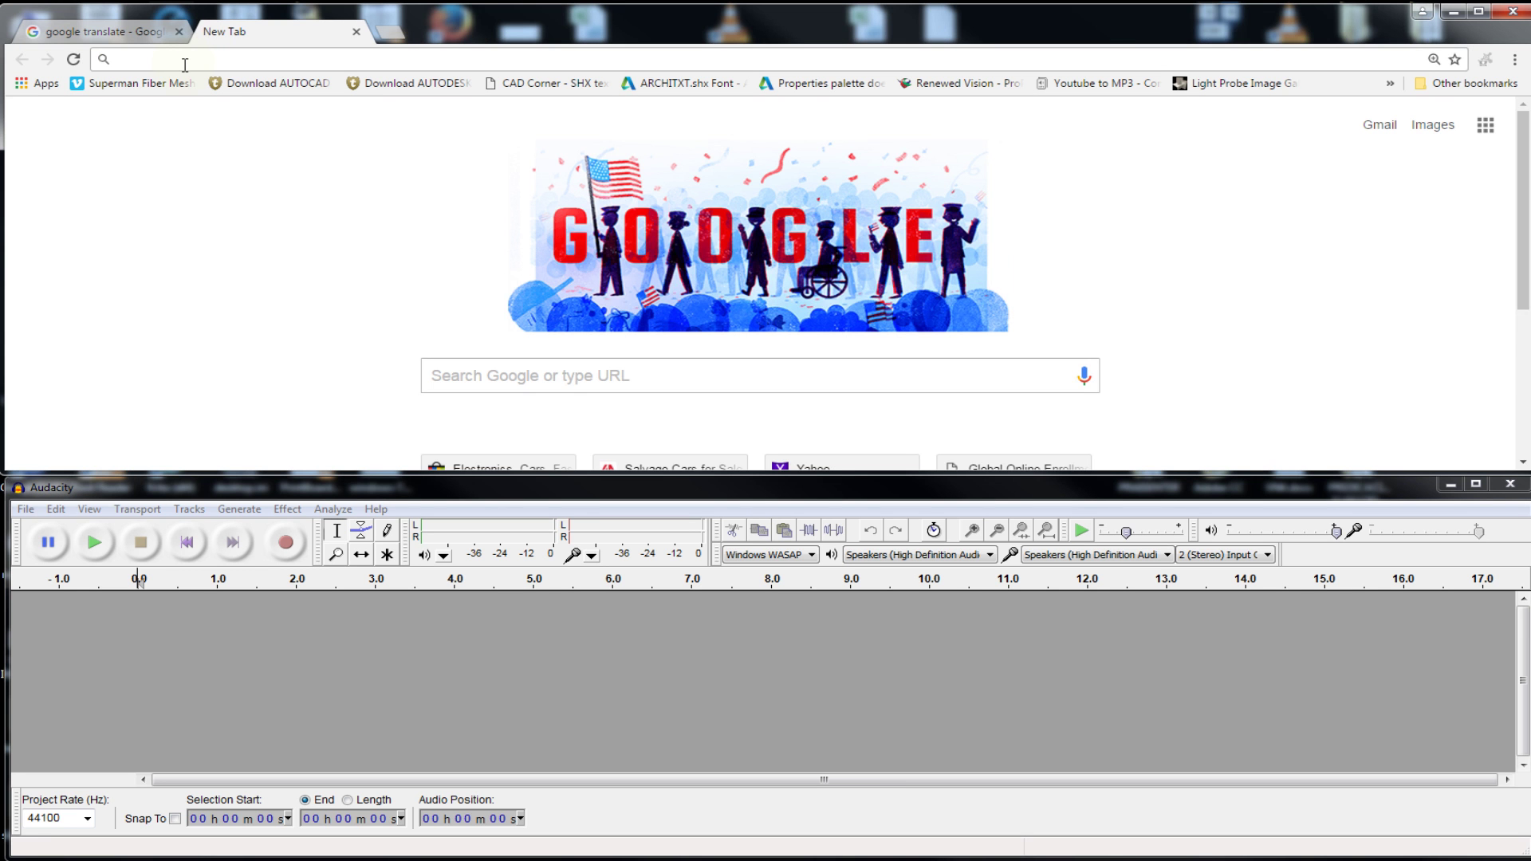
{"action": "type", "text": "wikip"}
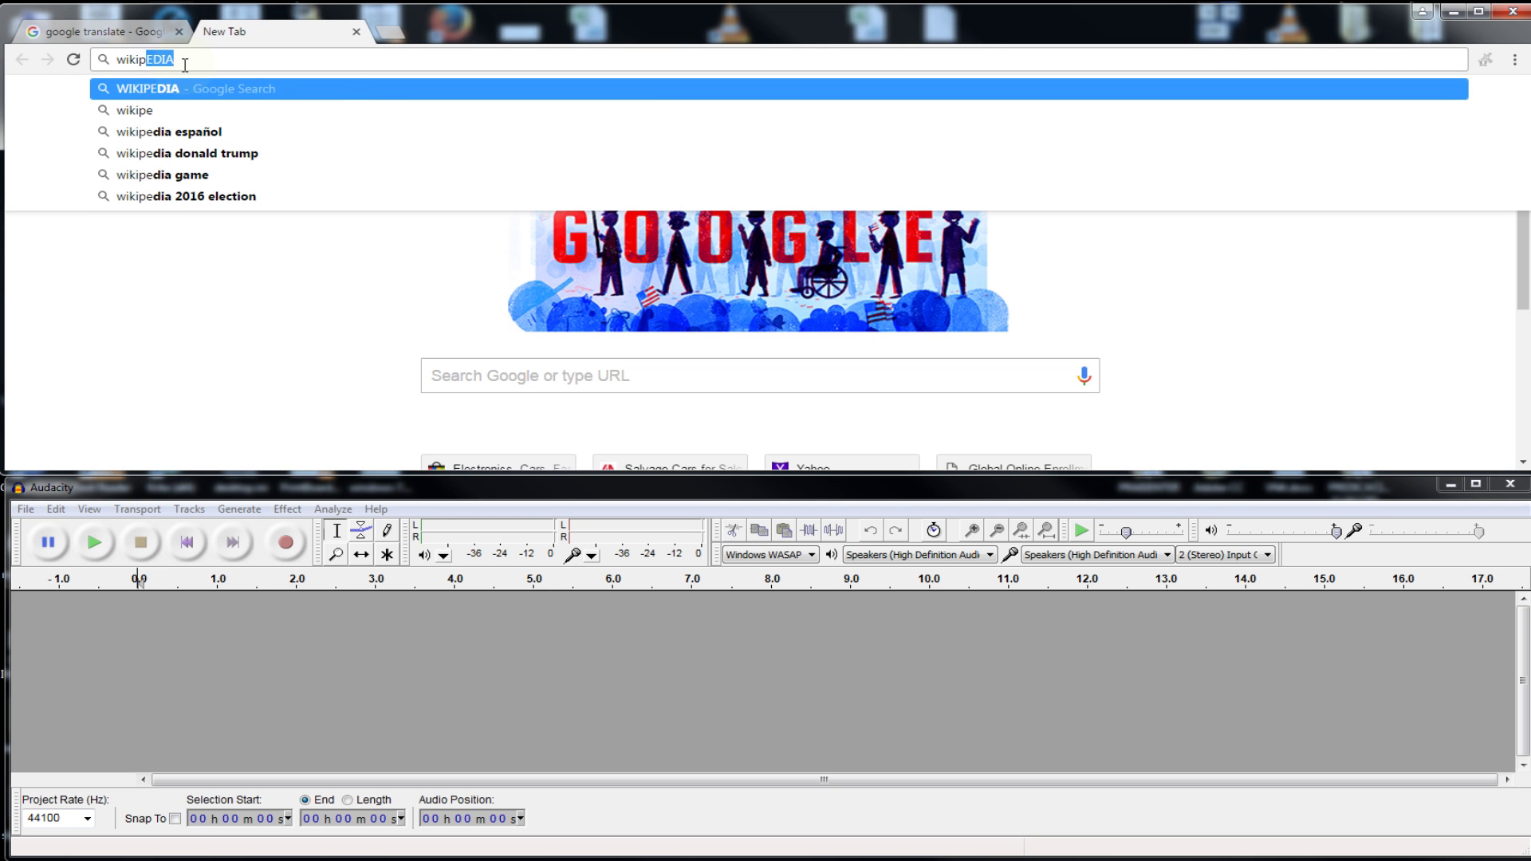
{"action": "type", "text": "e"}
{"action": "key", "text": "Return"}
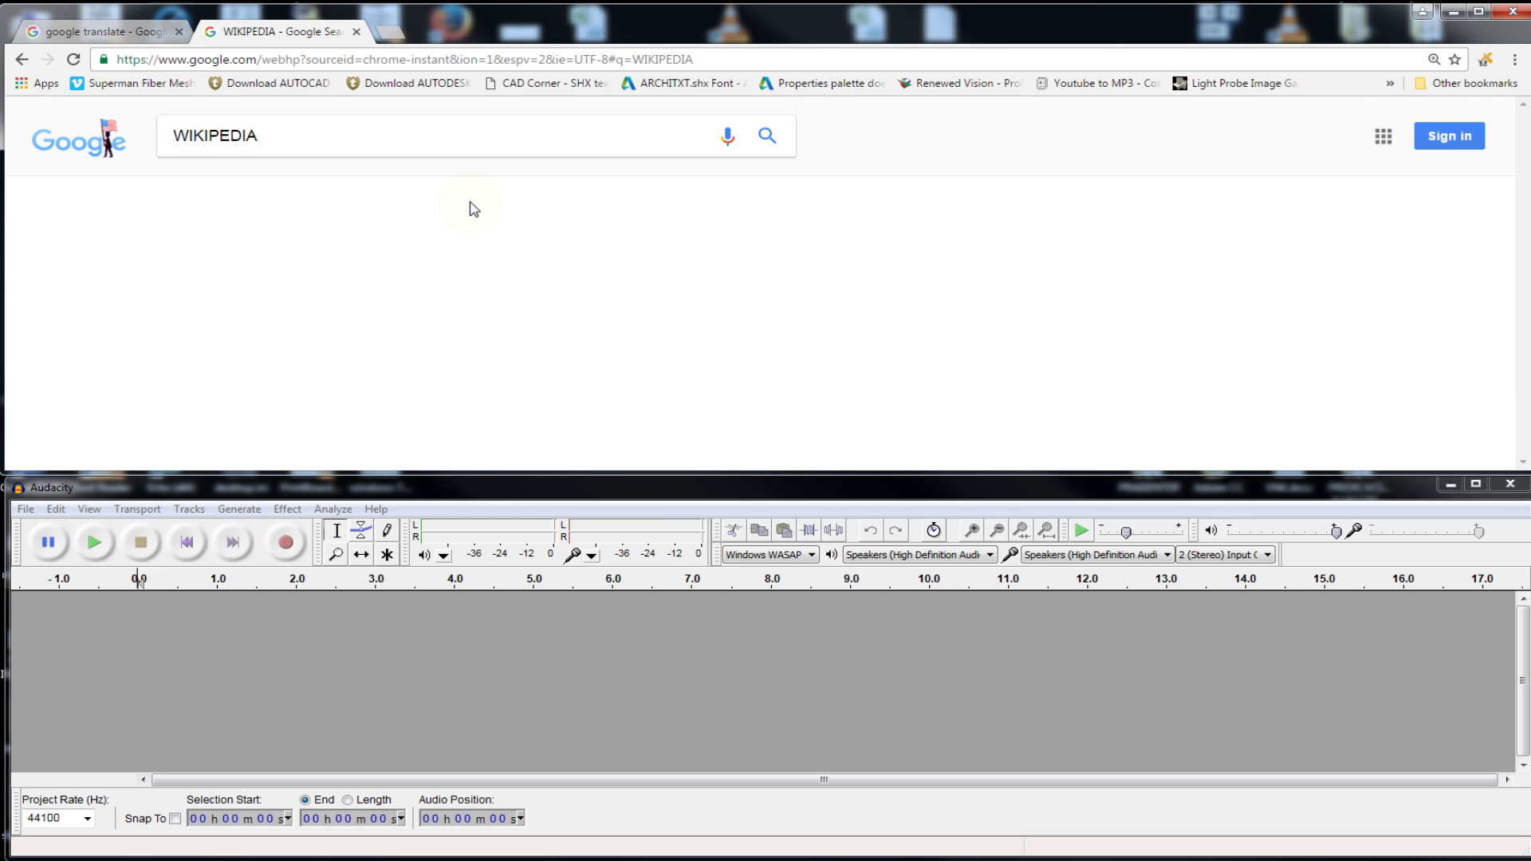
{"action": "left_click", "coordinate": [213, 274]}
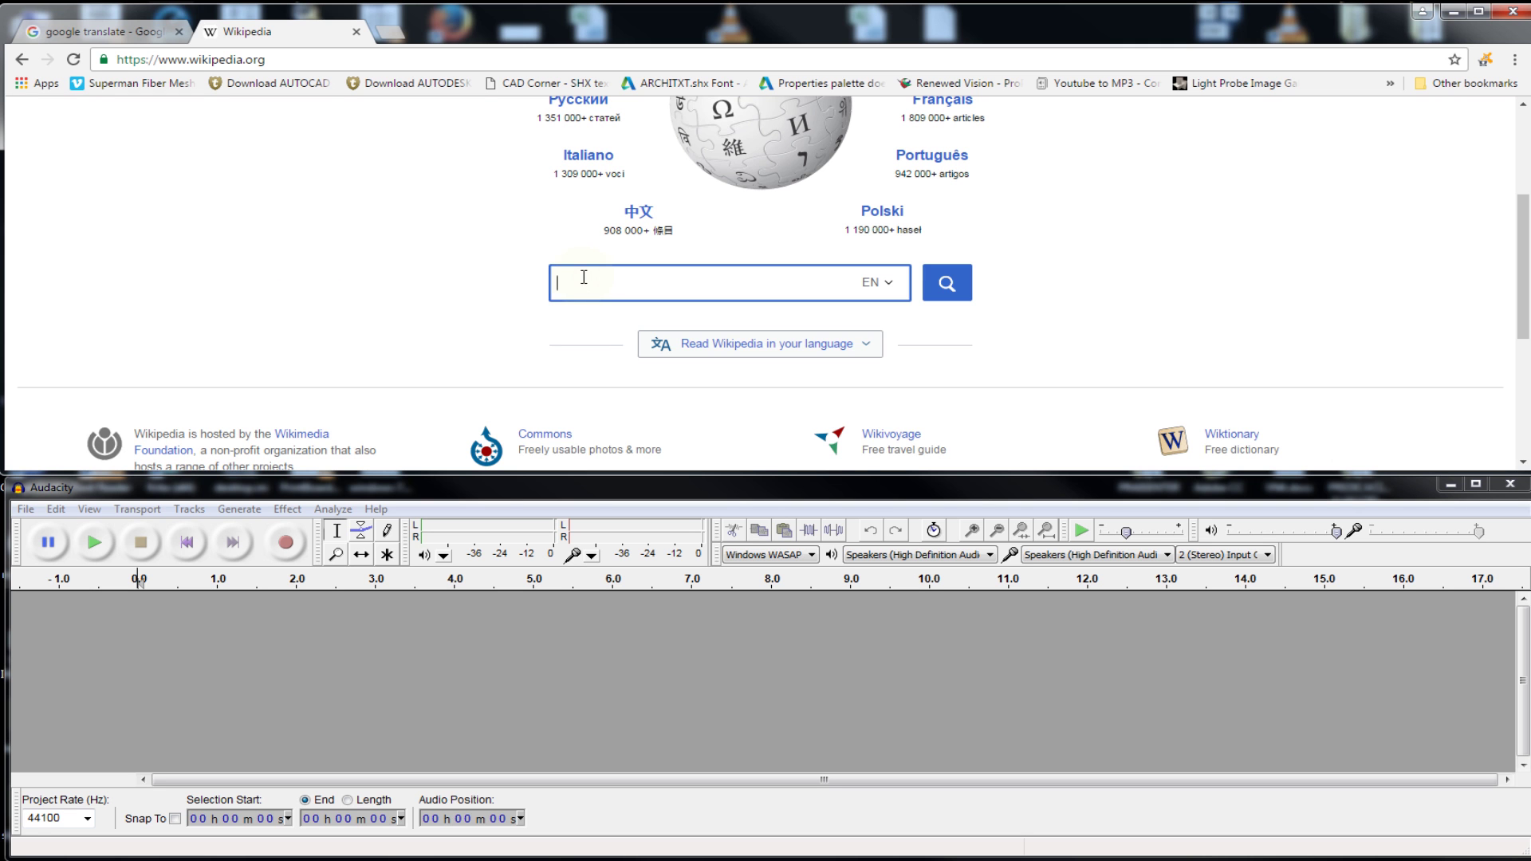
{"action": "type", "text": "alec"}
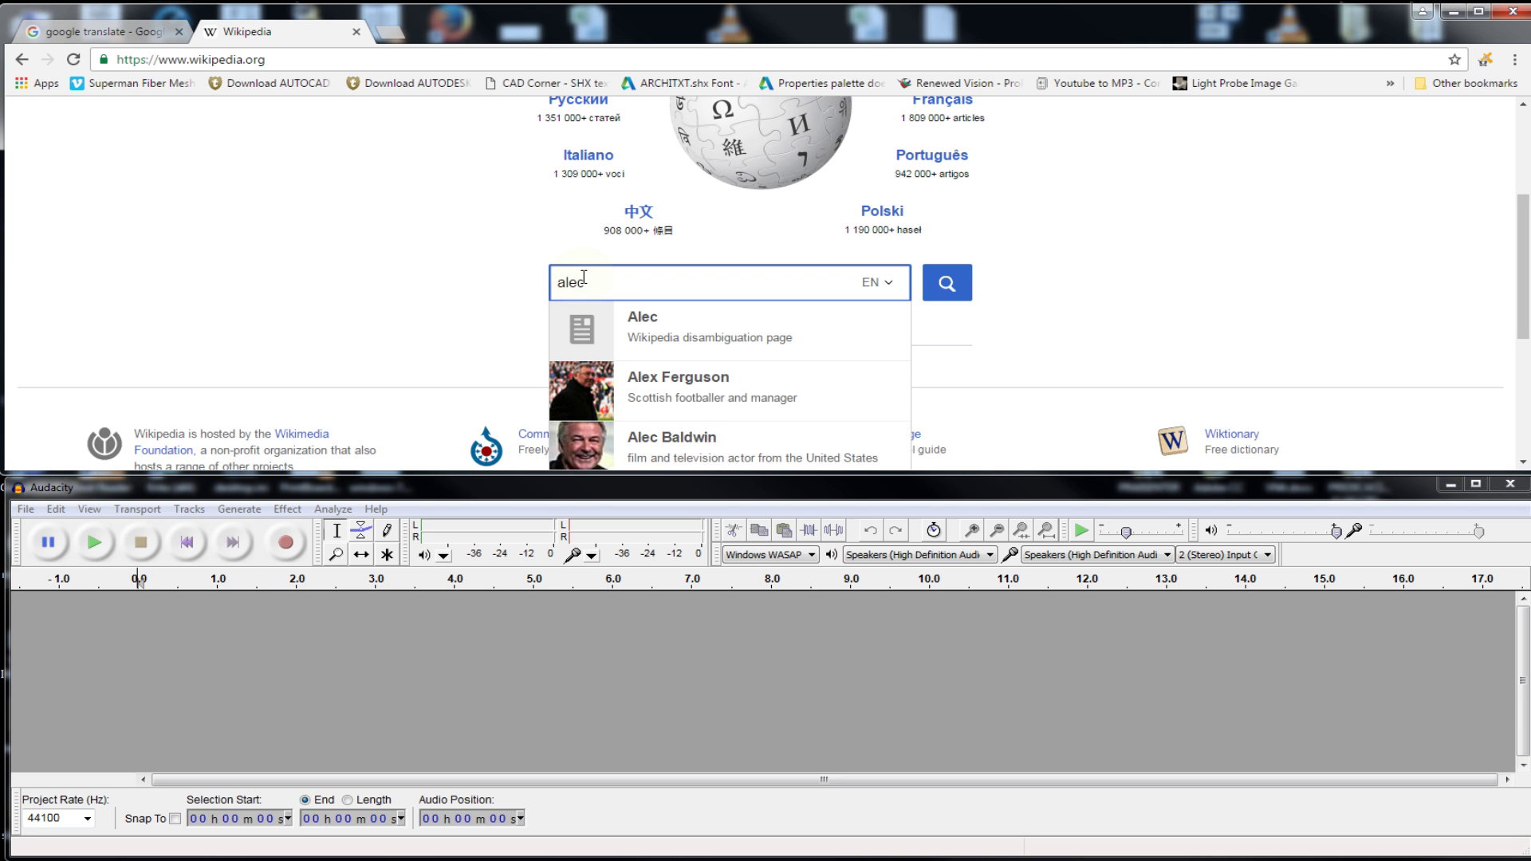
{"action": "key", "text": "BackSpace"}
{"action": "key", "text": "BackSpace"}
{"action": "key", "text": "BackSpace"}
{"action": "key", "text": "BackSpace"}
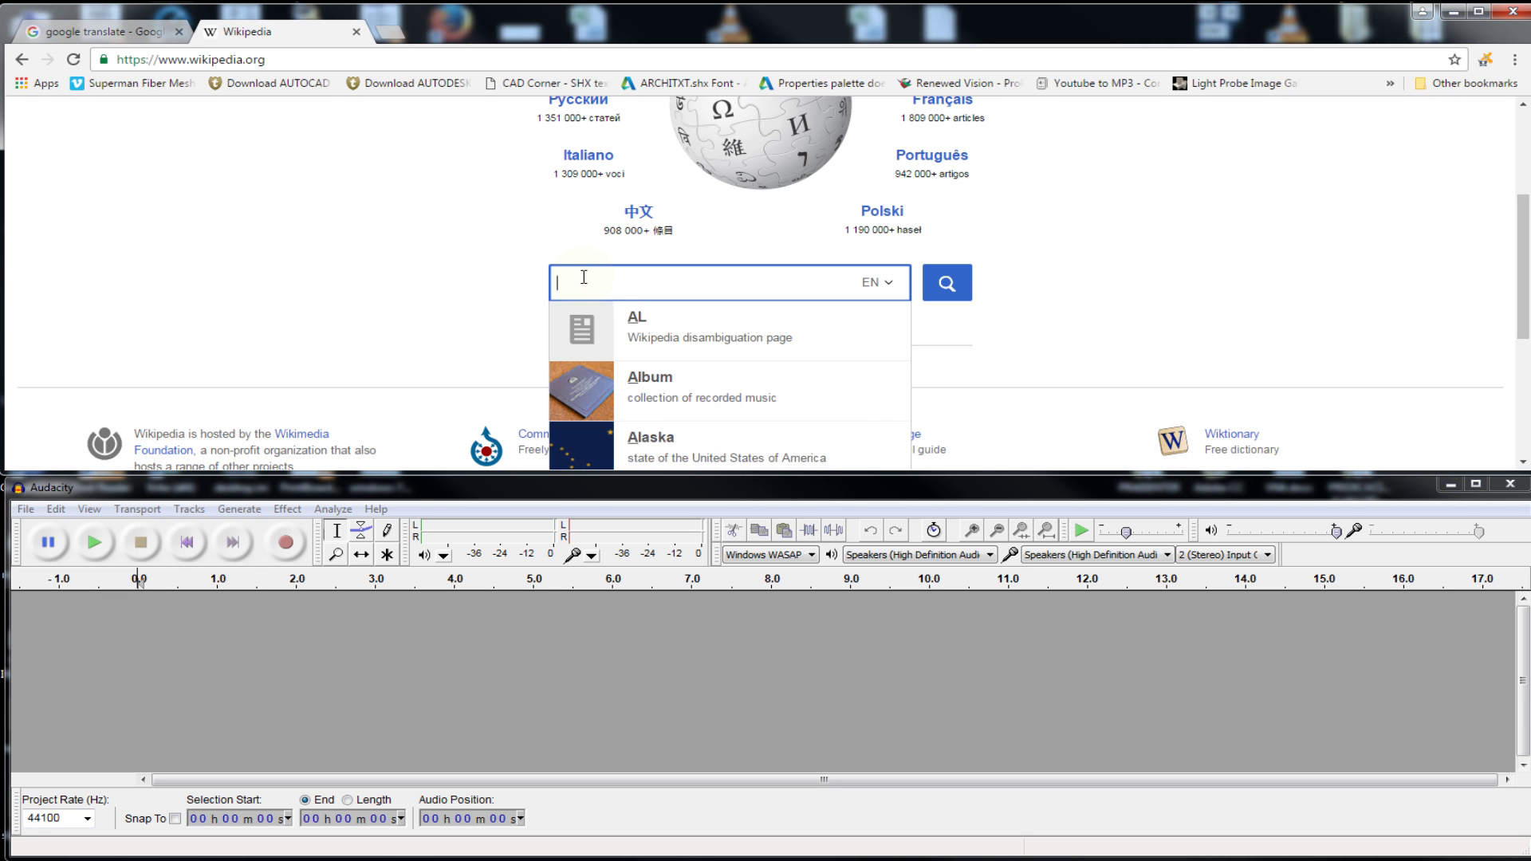
{"action": "type", "text": "sir"}
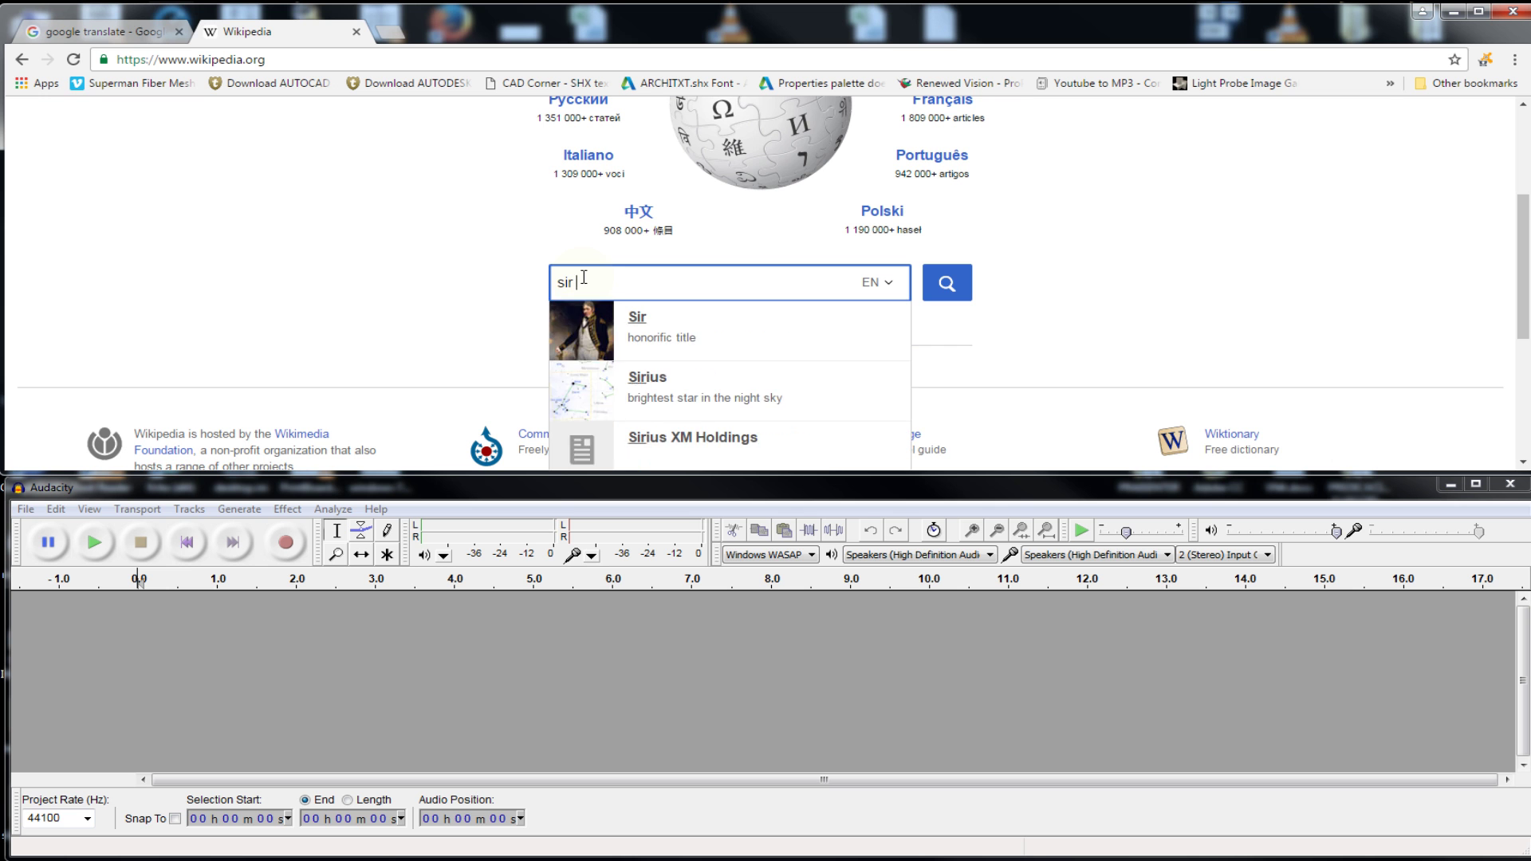
{"action": "type", "text": " ale"}
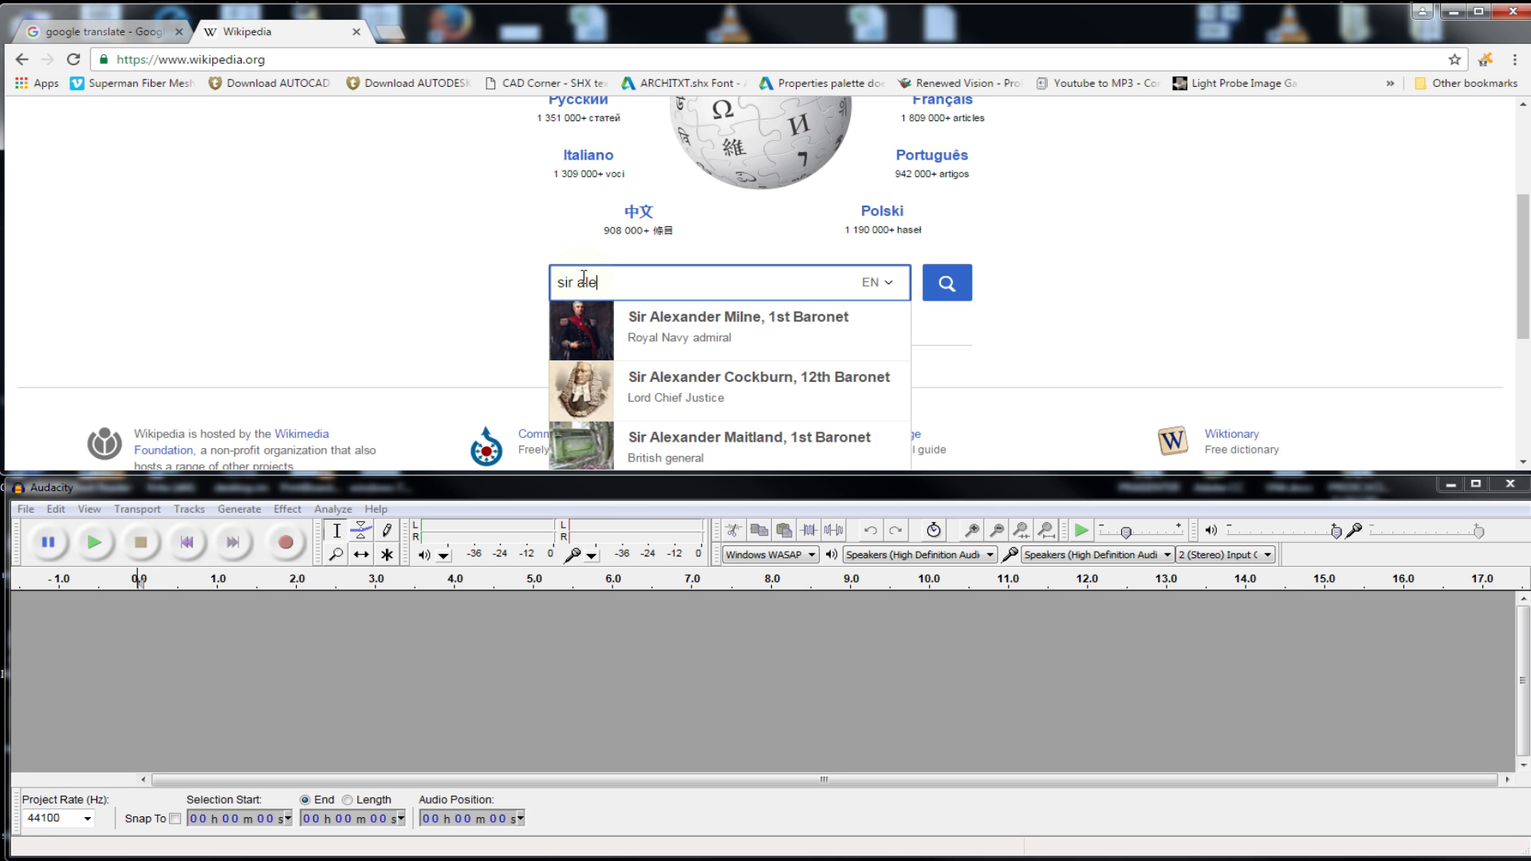
{"action": "type", "text": "c gui"}
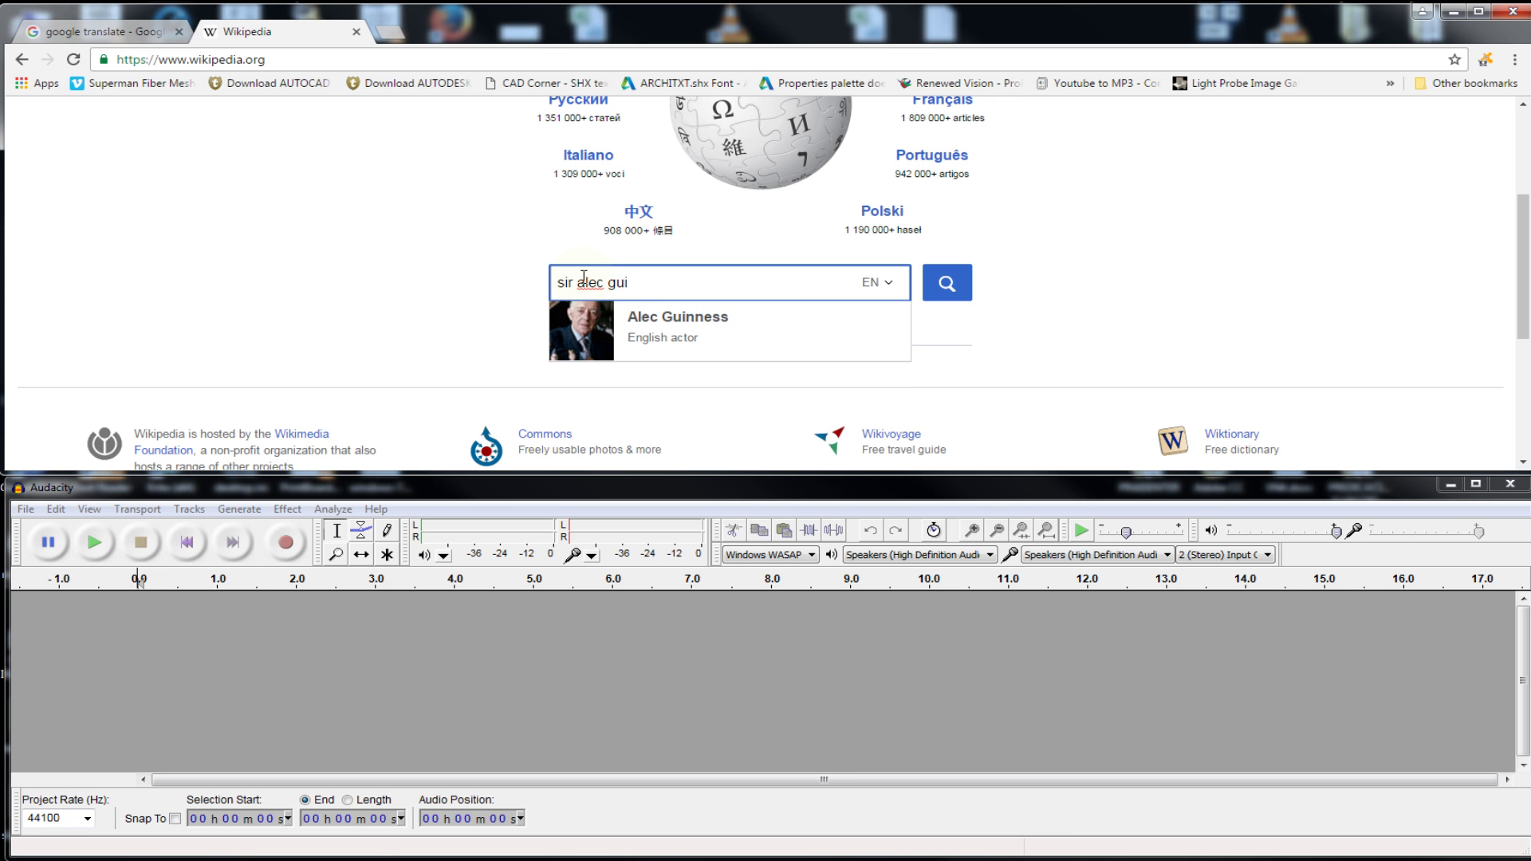
{"action": "left_click", "coordinate": [661, 319]}
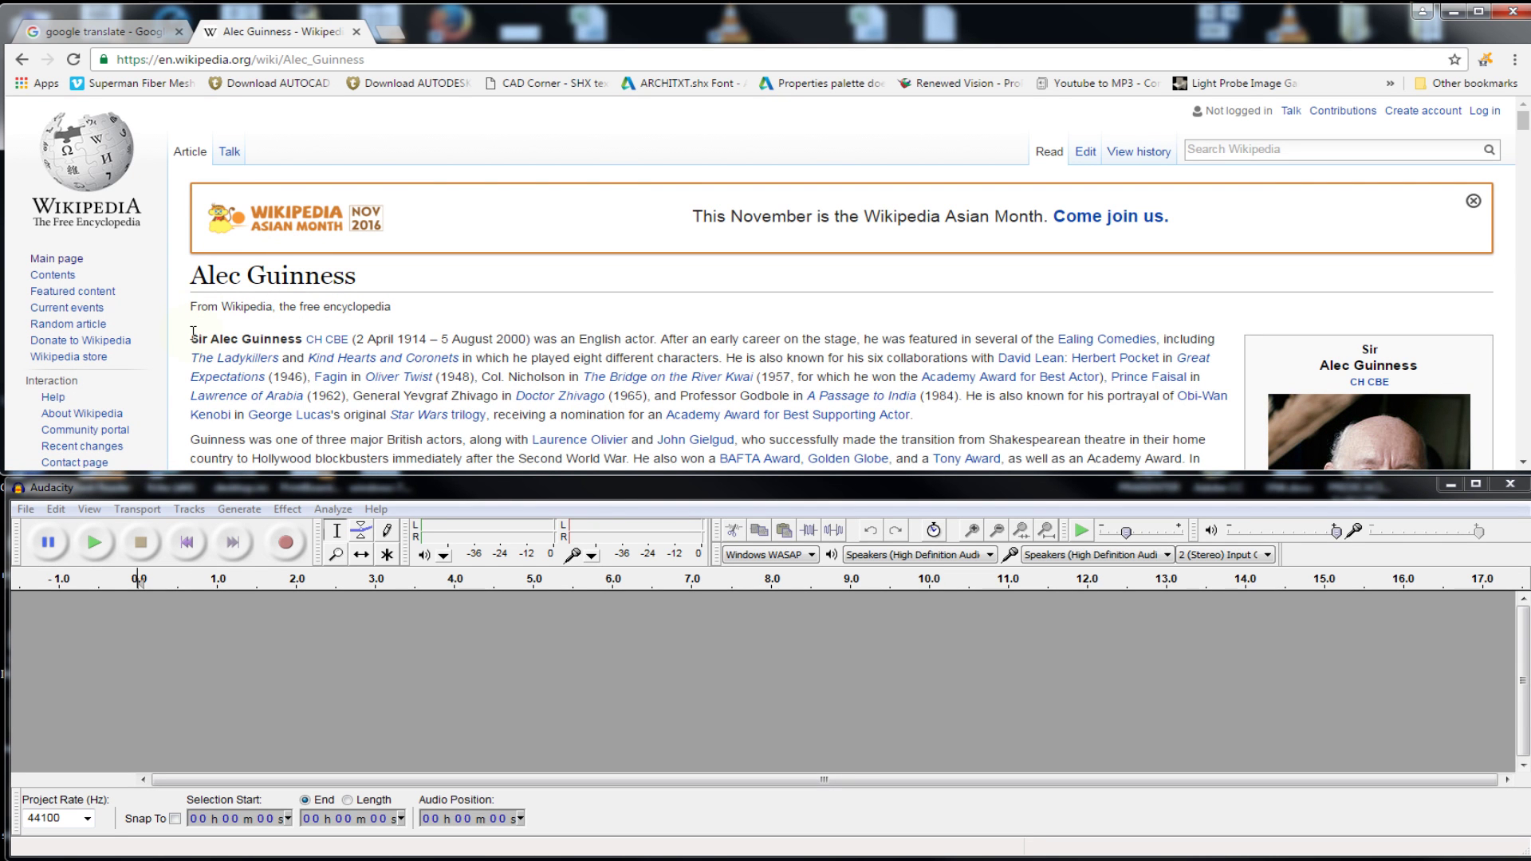
Step: Copy the article's whole first paragraph
{"action": "left_click_drag", "start_coordinate": [193, 332], "coordinate": [956, 417]}
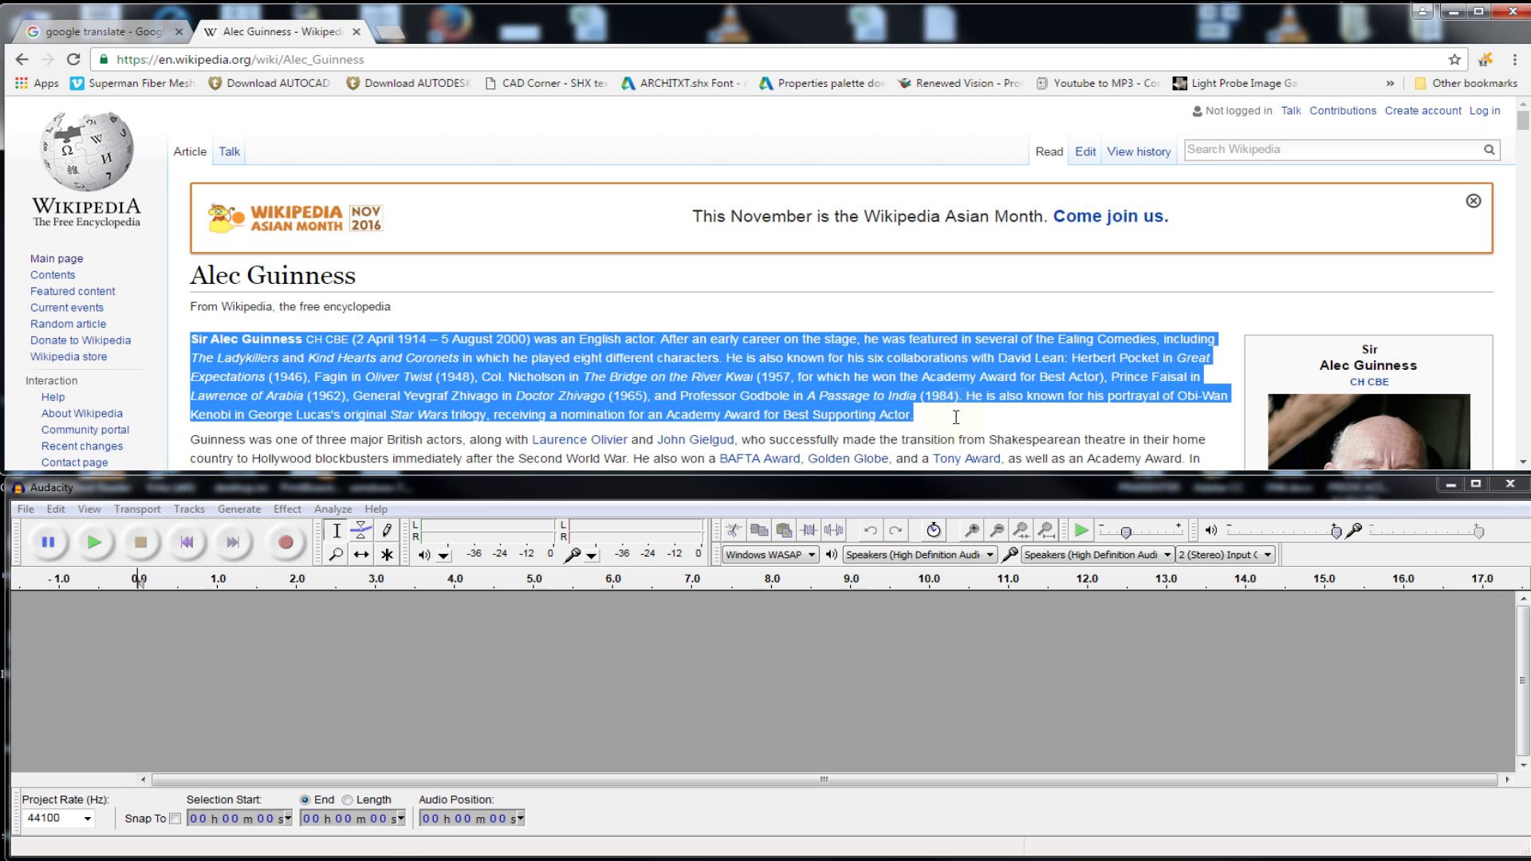
{"action": "right_click", "coordinate": [731, 359]}
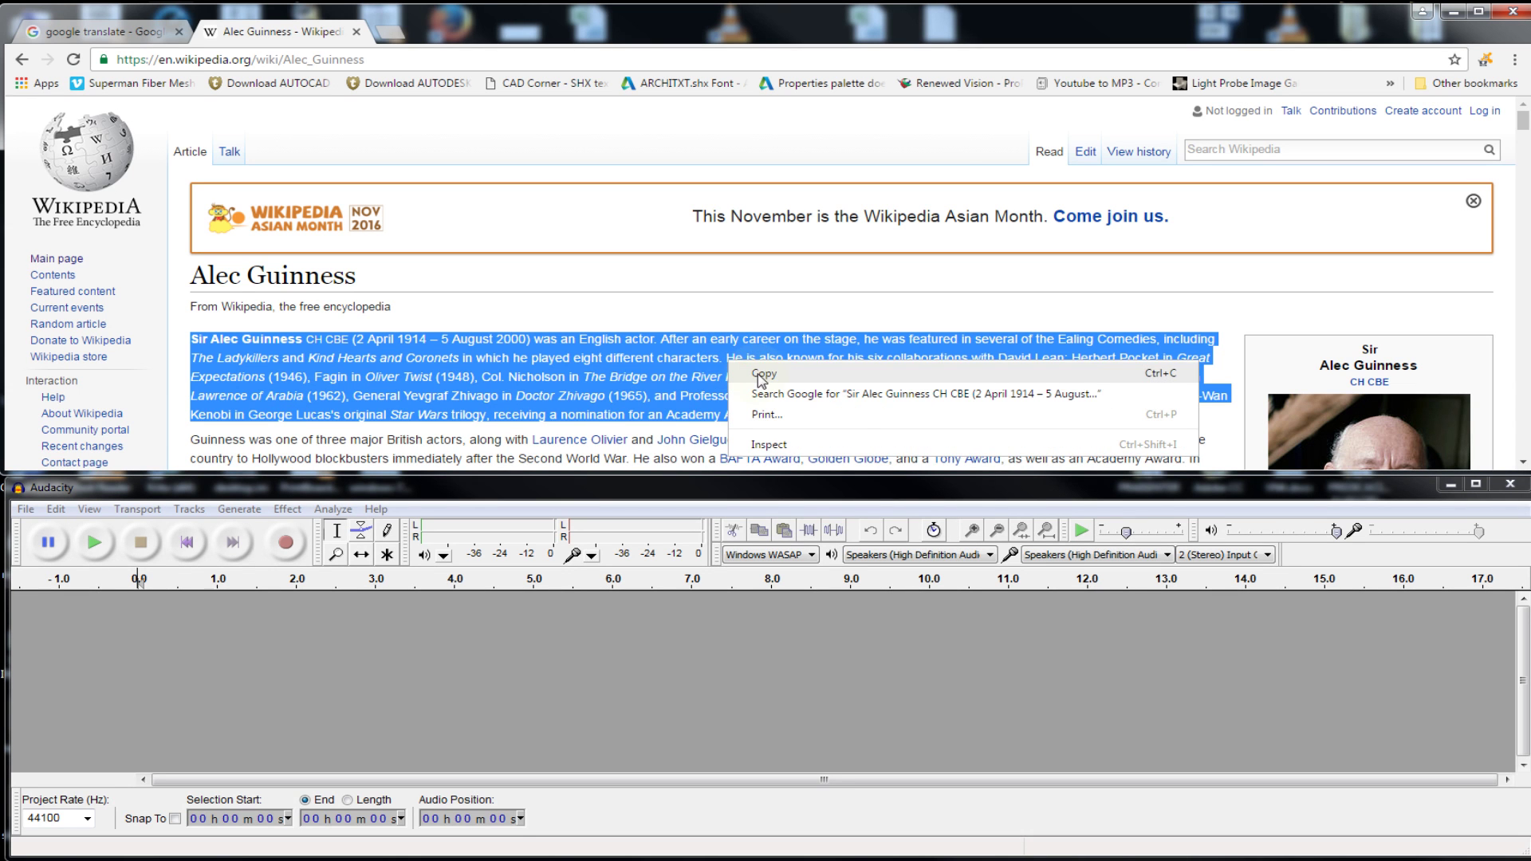
{"action": "left_click", "coordinate": [762, 375]}
Step: Paste the Alec Guinness paragraph into Google Translate's source box, detected as English
{"action": "left_click", "coordinate": [112, 31]}
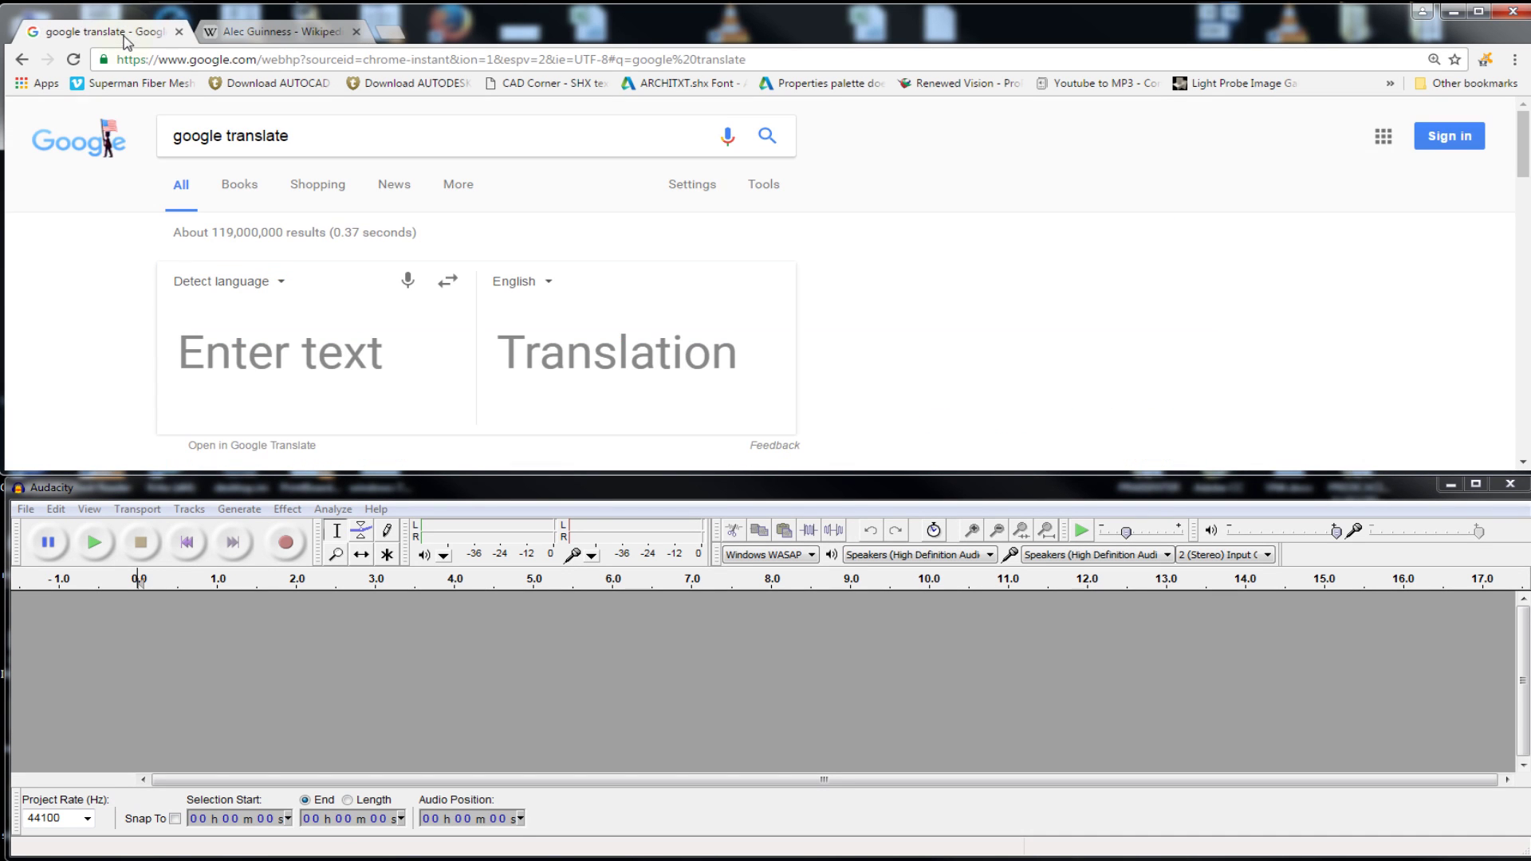
{"action": "left_click", "coordinate": [192, 339]}
{"action": "right_click", "coordinate": [192, 338]}
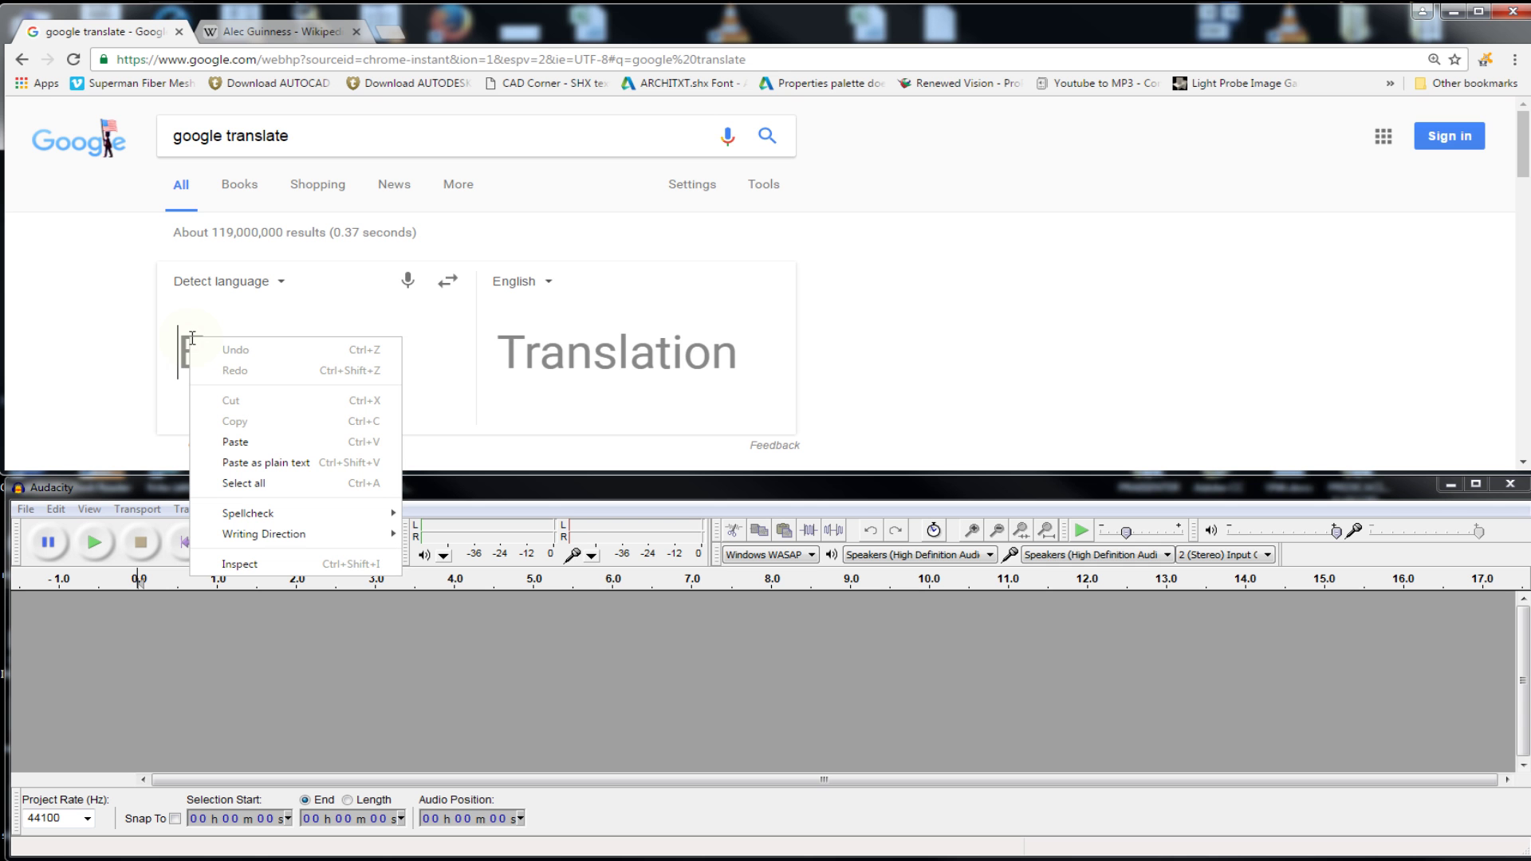
{"action": "left_click", "coordinate": [239, 442]}
{"action": "scroll", "coordinate": [393, 291], "scroll_direction": "up", "scroll_amount": 7}
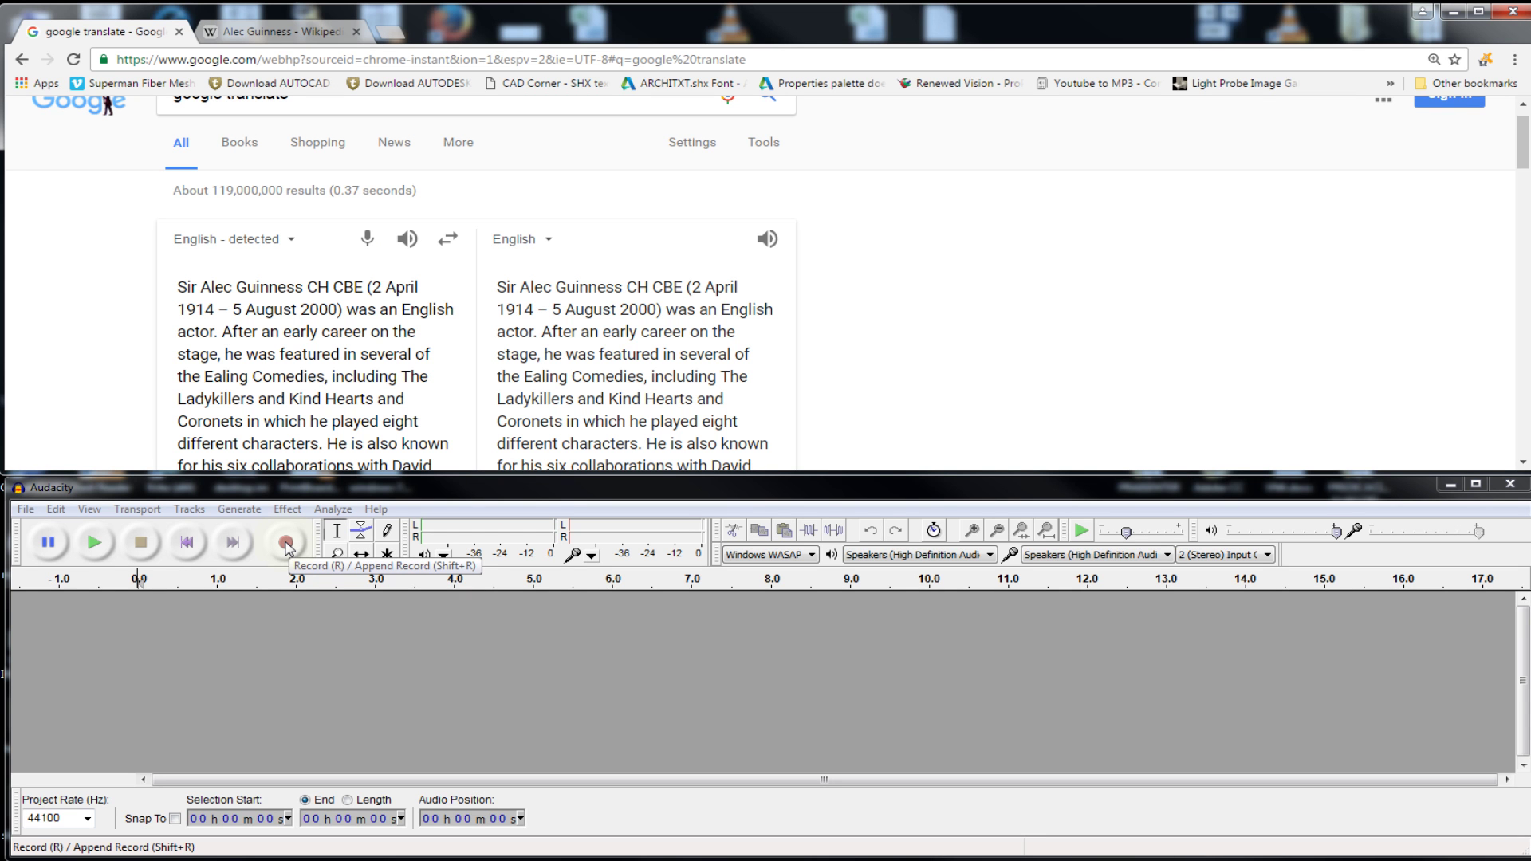
Step: Record Google Translate's Listen reading of the paragraph in Audacity, stopping after about 1:06
{"action": "left_click", "coordinate": [285, 544]}
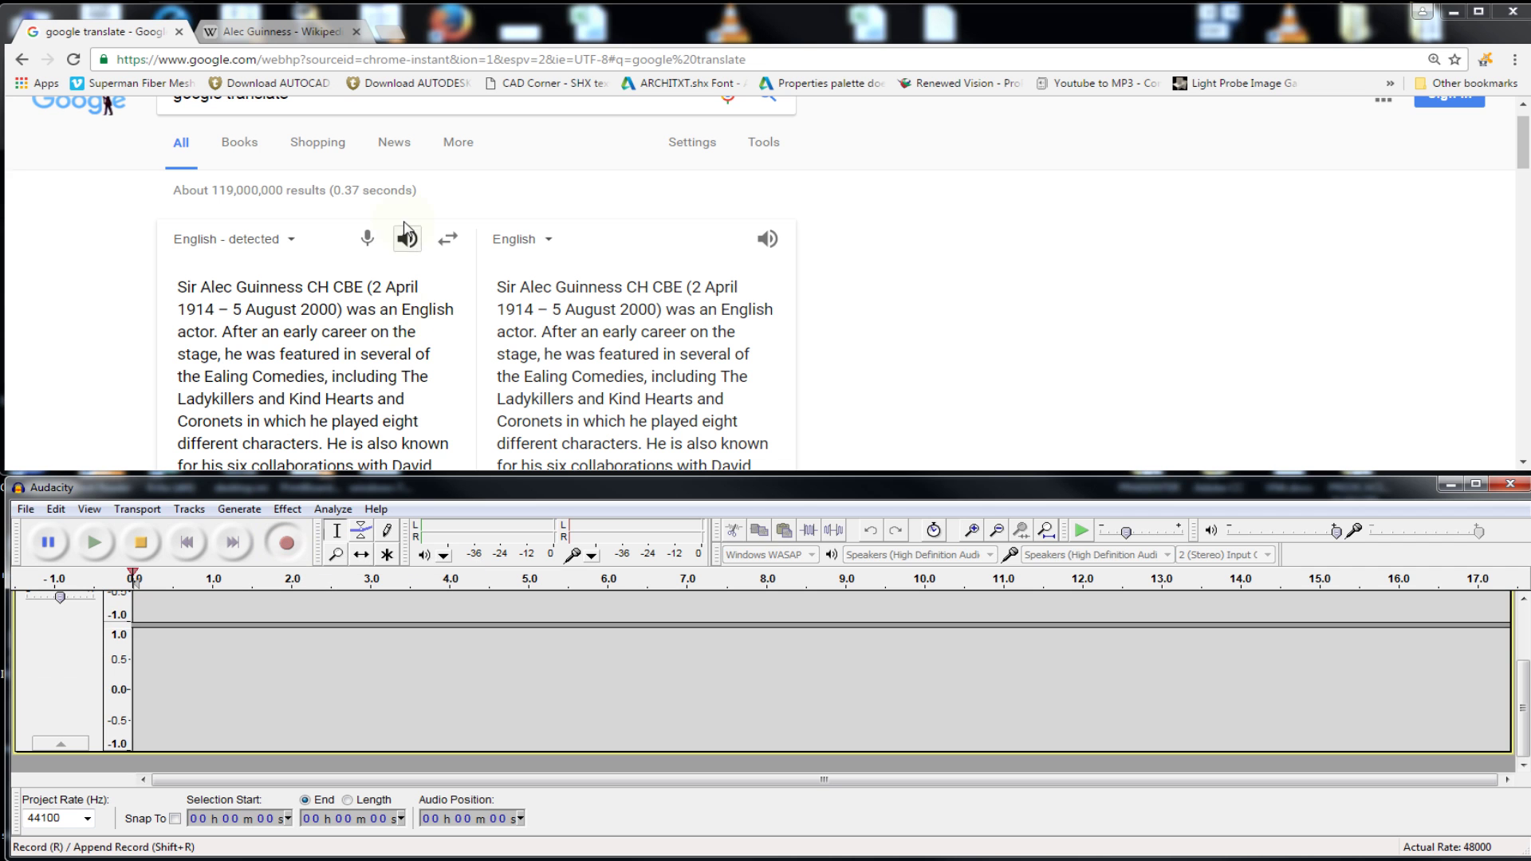
{"action": "left_click", "coordinate": [397, 241]}
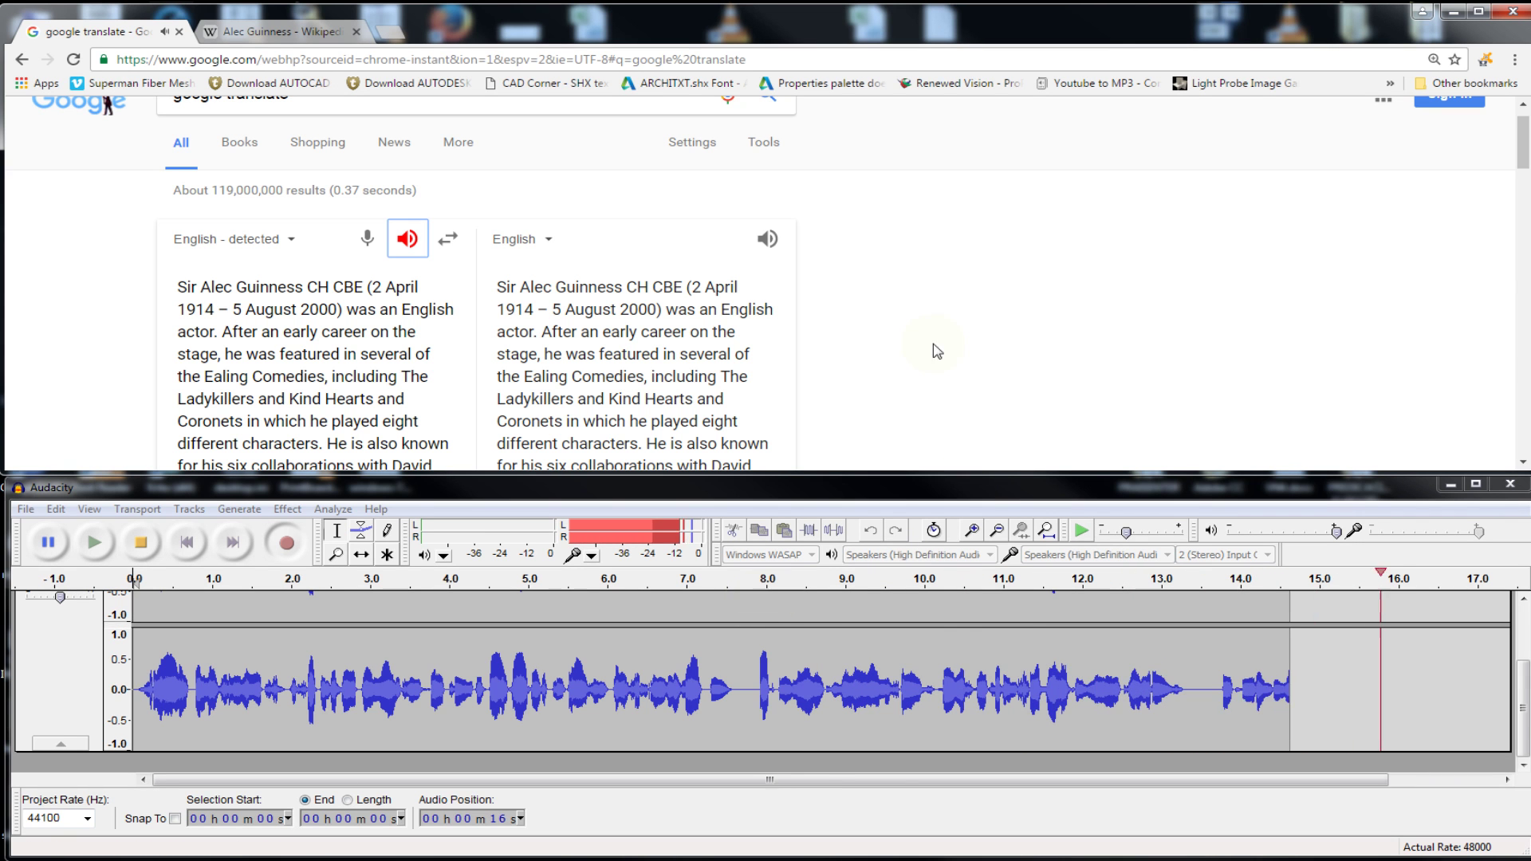
{"action": "scroll", "coordinate": [395, 383], "scroll_direction": "down", "scroll_amount": 1}
{"action": "scroll", "coordinate": [395, 382], "scroll_direction": "down", "scroll_amount": 1}
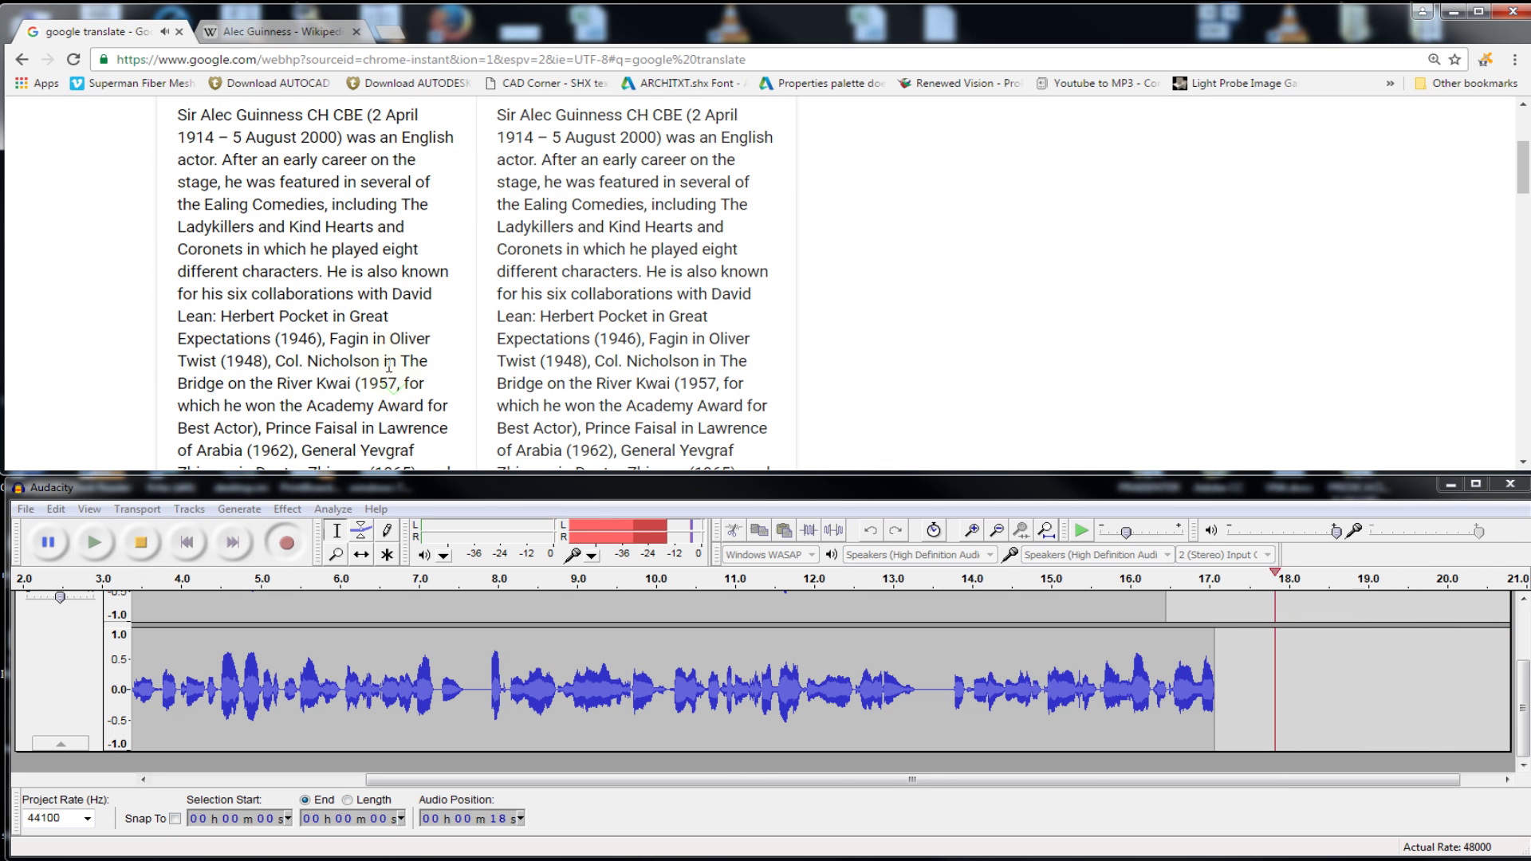
{"action": "scroll", "coordinate": [371, 349], "scroll_direction": "down", "scroll_amount": 1}
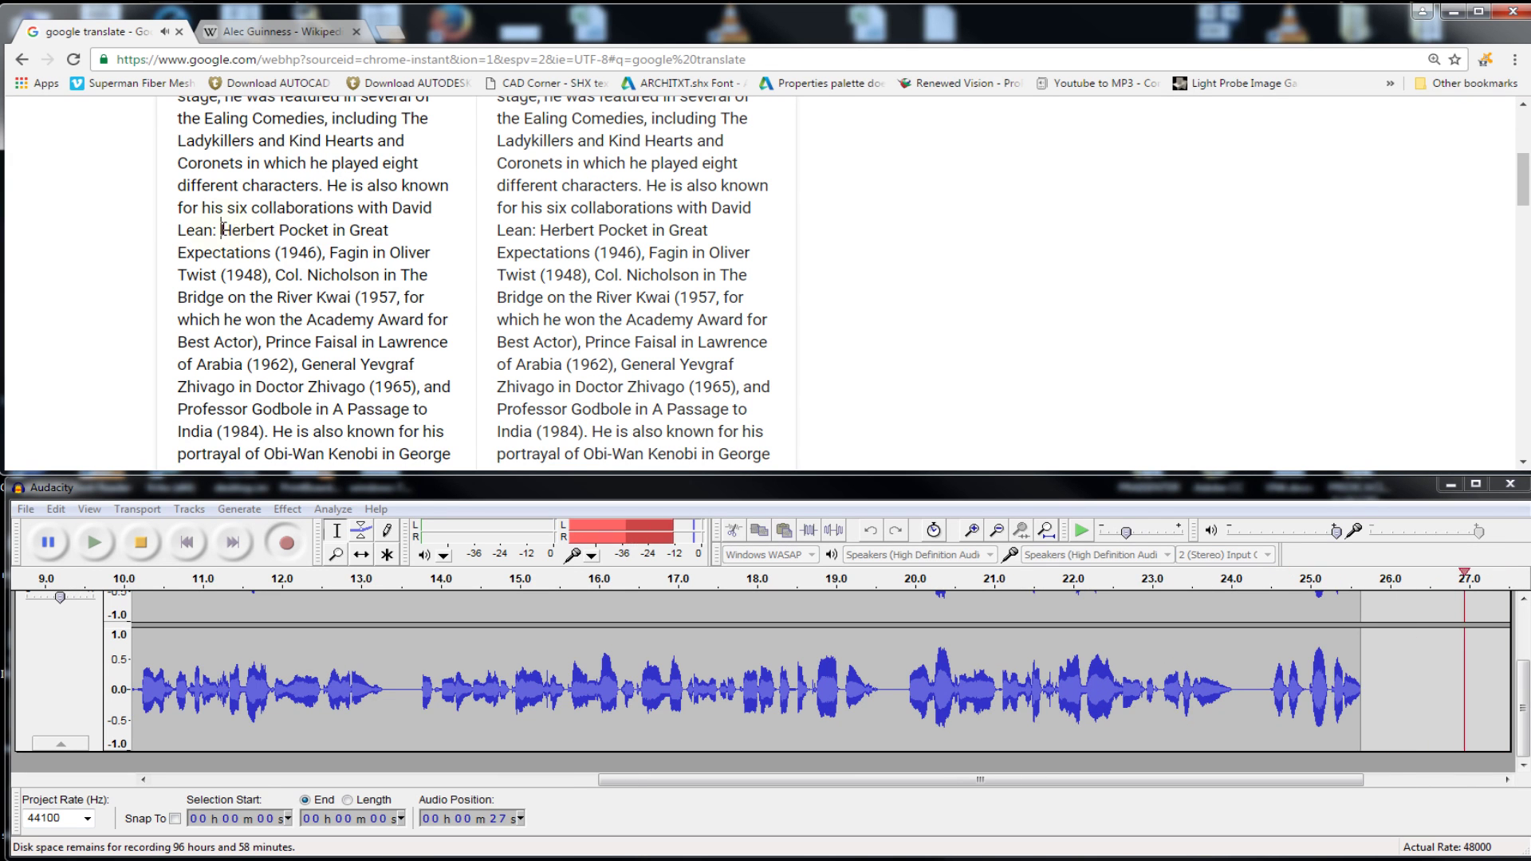
{"action": "left_click_drag", "start_coordinate": [222, 230], "coordinate": [454, 392]}
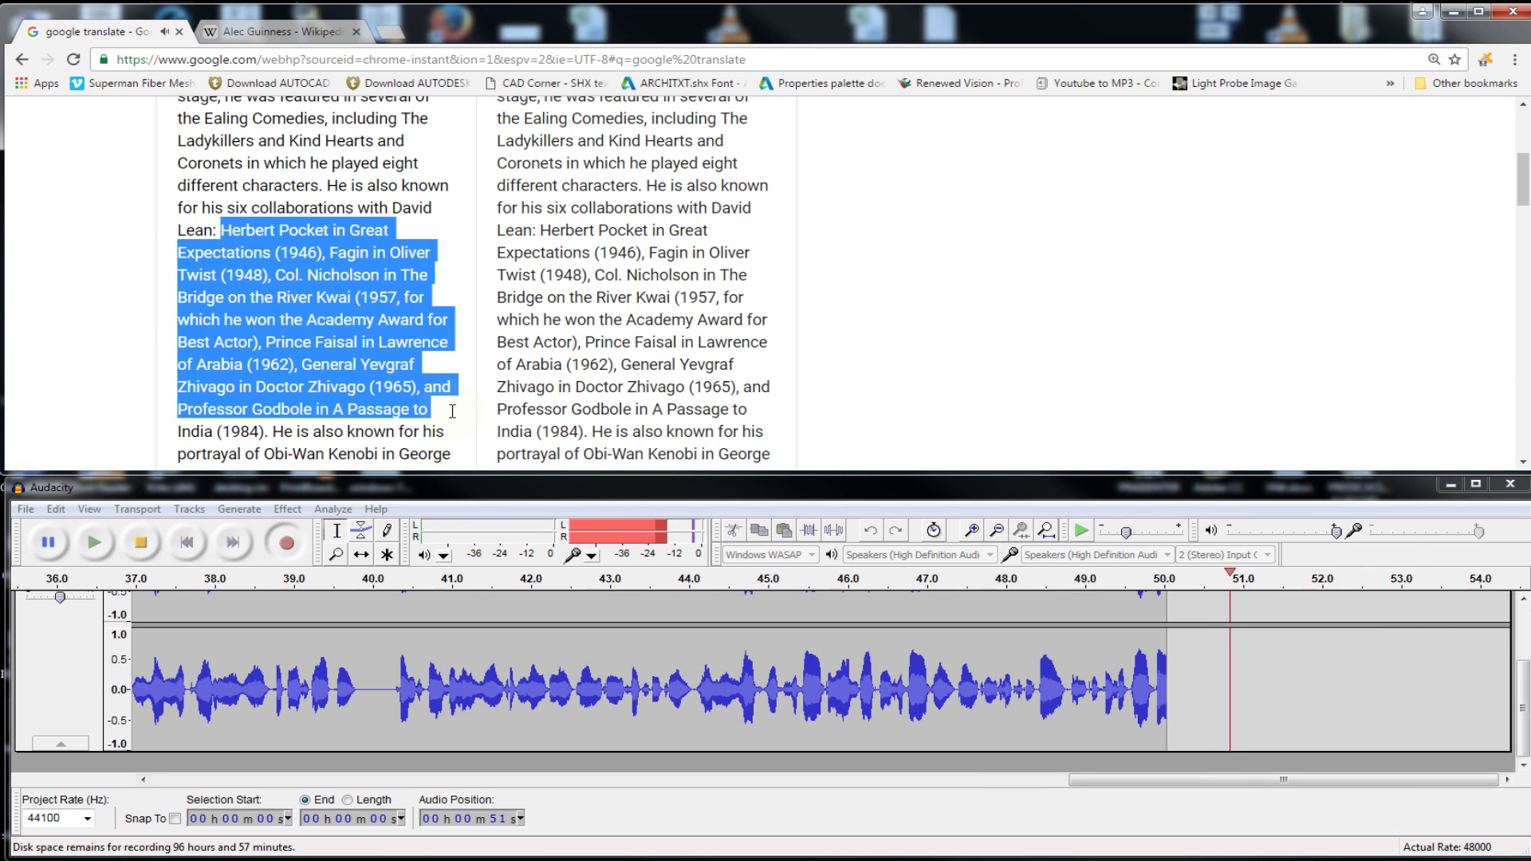
{"action": "mouse_move", "coordinate": [453, 417]}
{"action": "left_mouse_down"}
{"action": "mouse_move", "coordinate": [461, 473]}
{"action": "mouse_move", "coordinate": [447, 414]}
{"action": "left_mouse_up"}
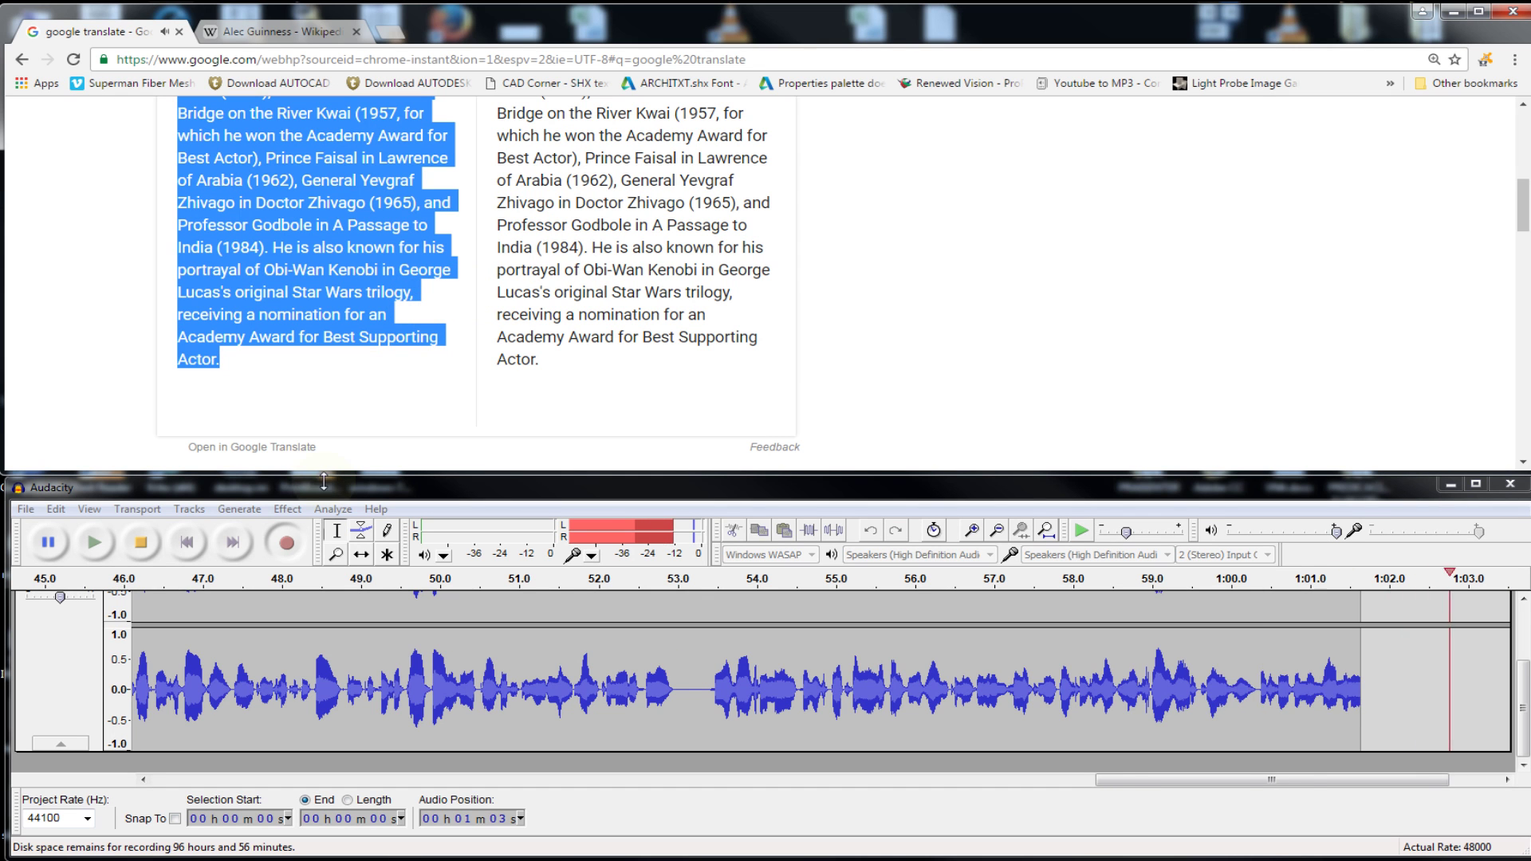
{"action": "left_click", "coordinate": [143, 544]}
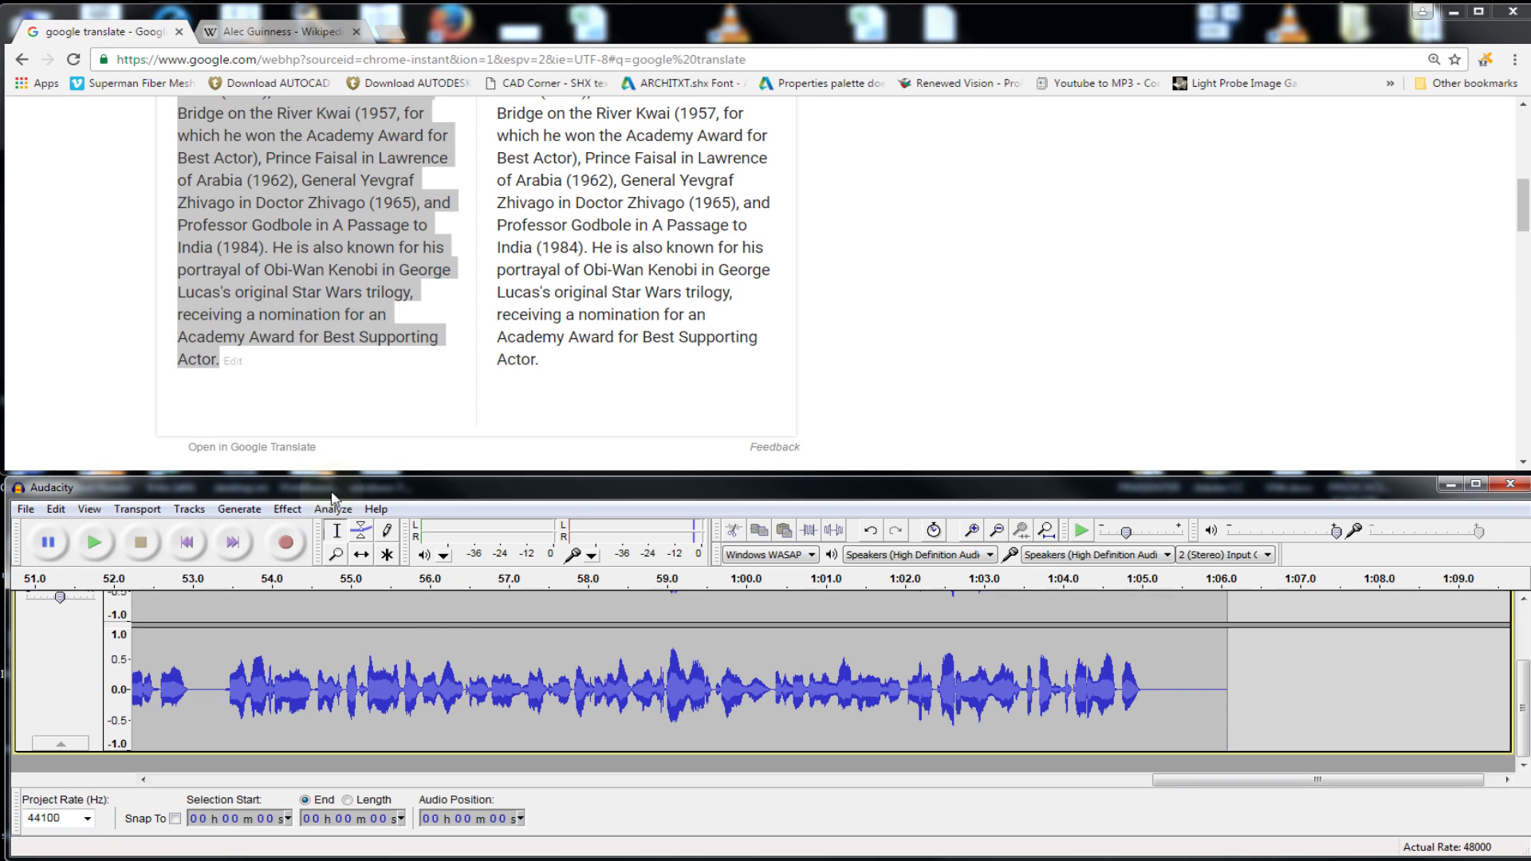
Step: Enlarge Audacity to show both stereo channels and play back the recording's first few seconds
{"action": "left_click_drag", "start_coordinate": [366, 479], "coordinate": [366, 356]}
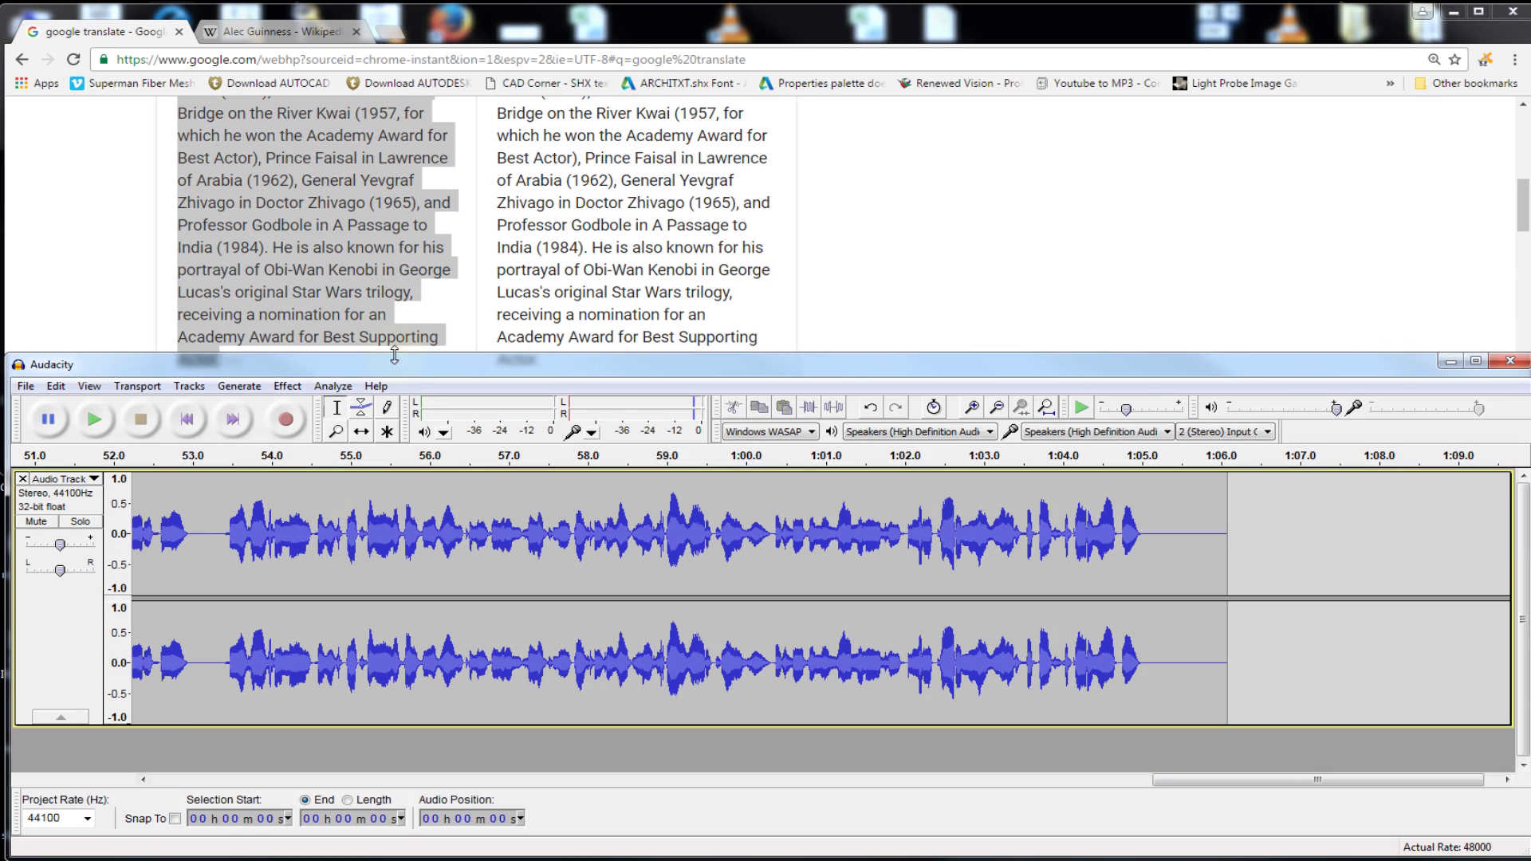
{"action": "left_click", "coordinate": [97, 423]}
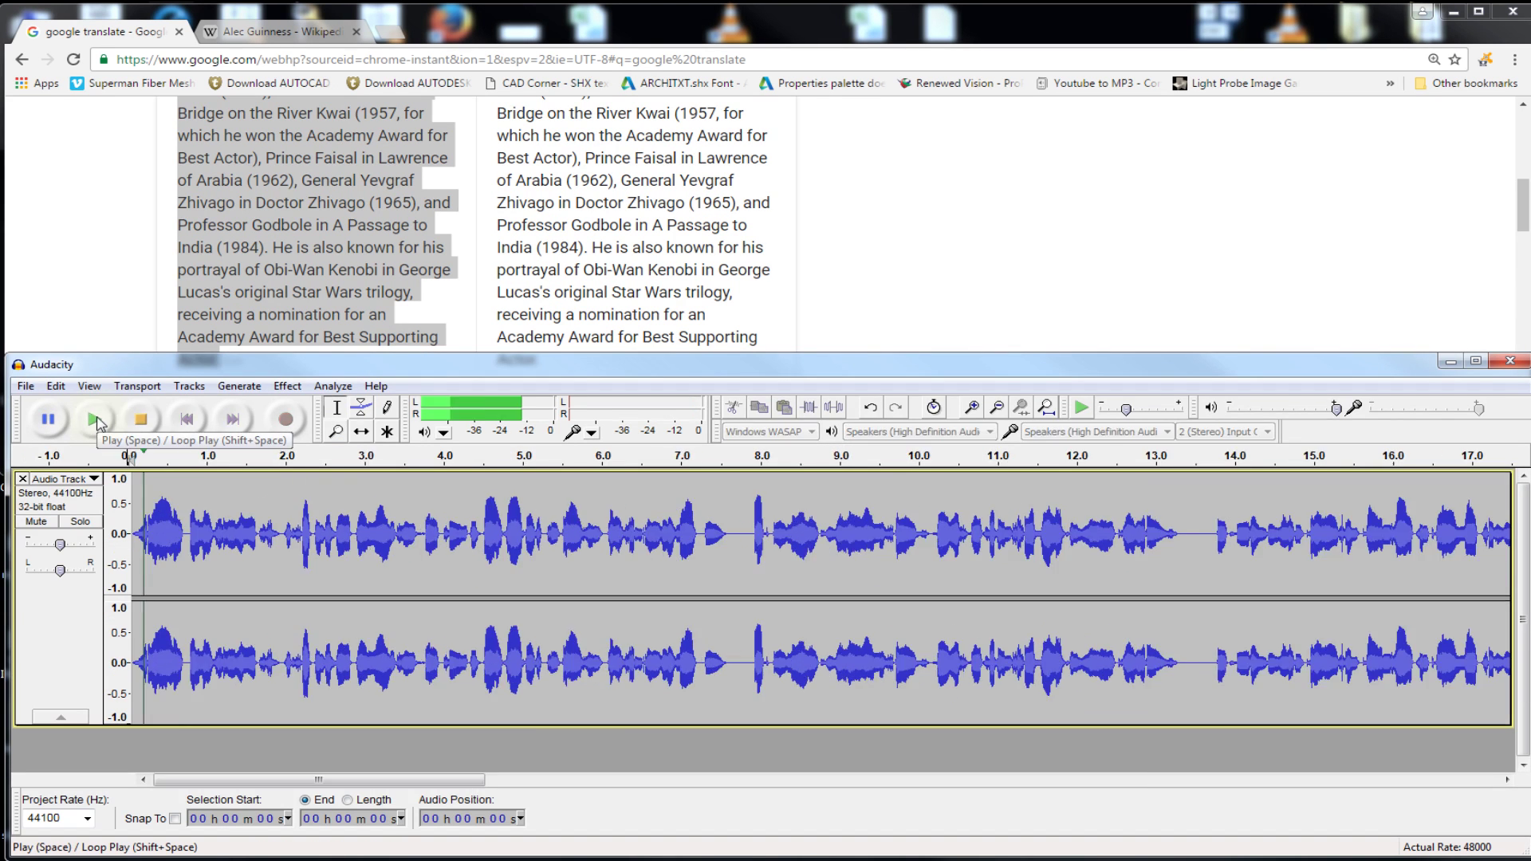
{"action": "left_click", "coordinate": [142, 422]}
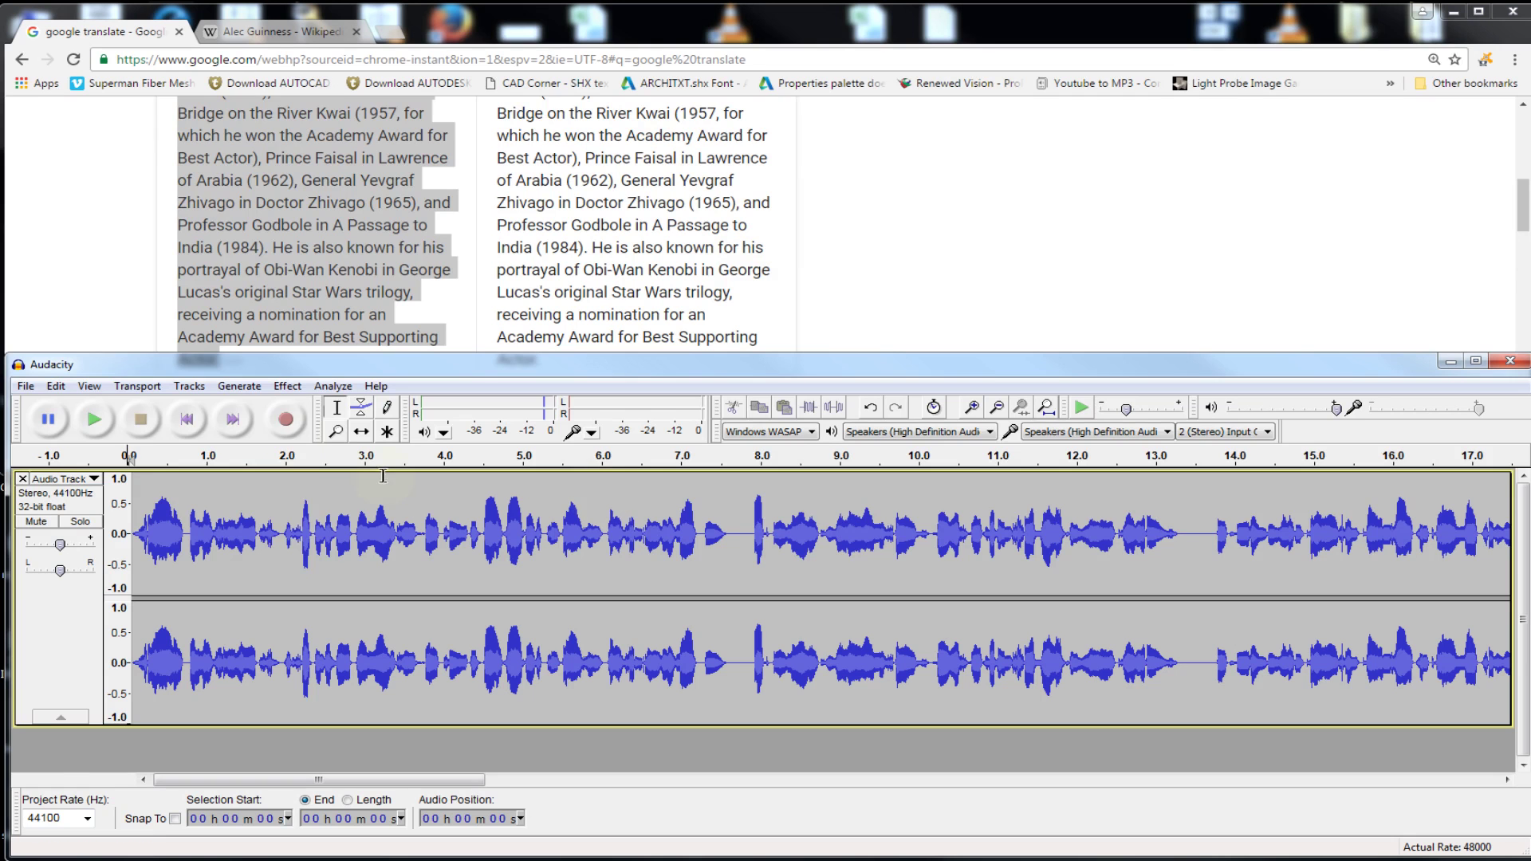
{"action": "left_click", "coordinate": [25, 387]}
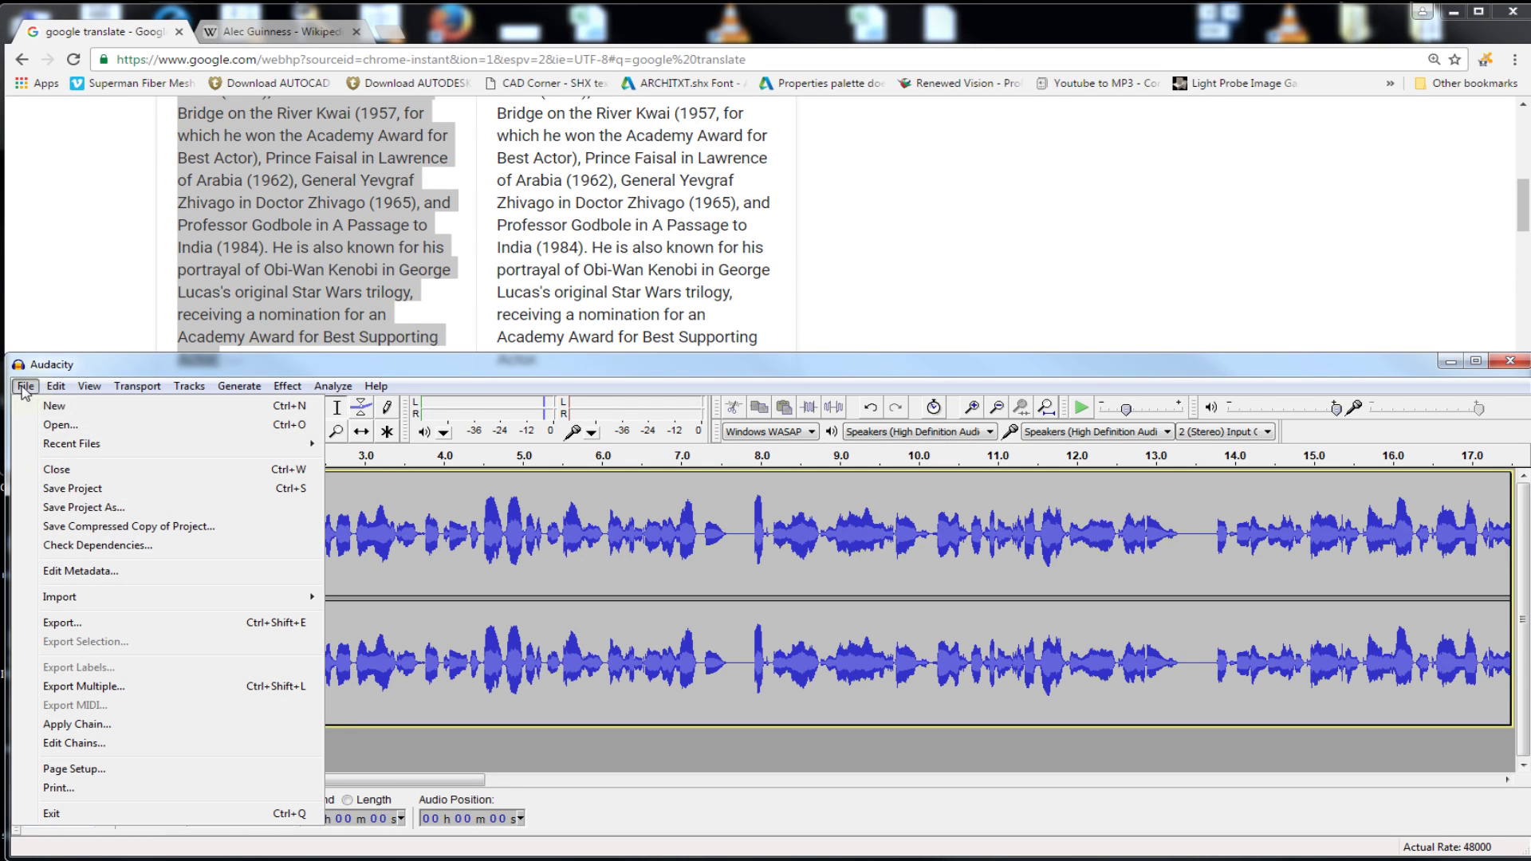
{"action": "left_click", "coordinate": [80, 625]}
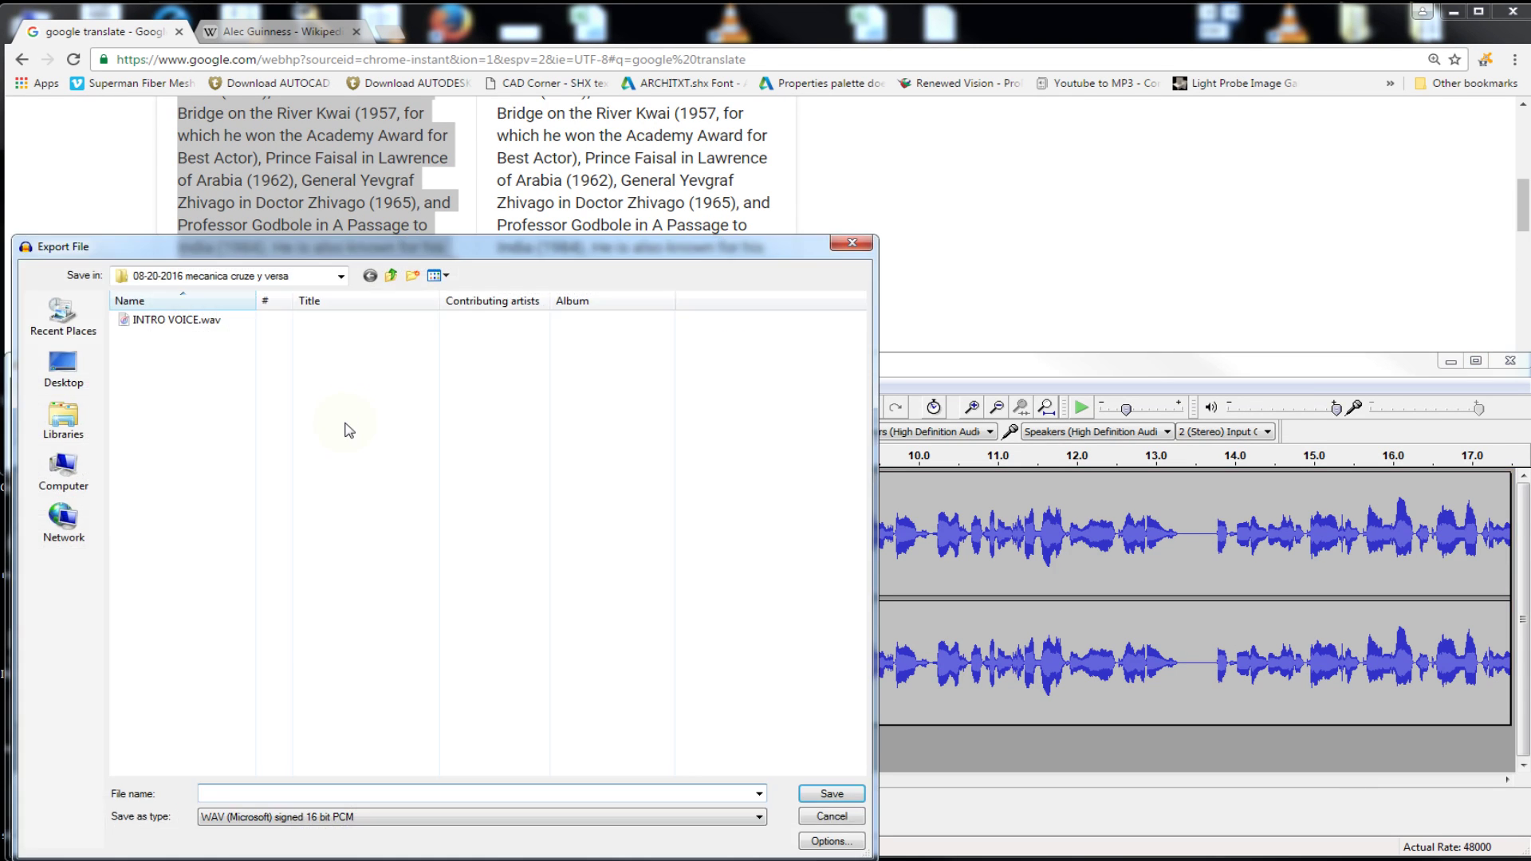
{"action": "left_click", "coordinate": [346, 822]}
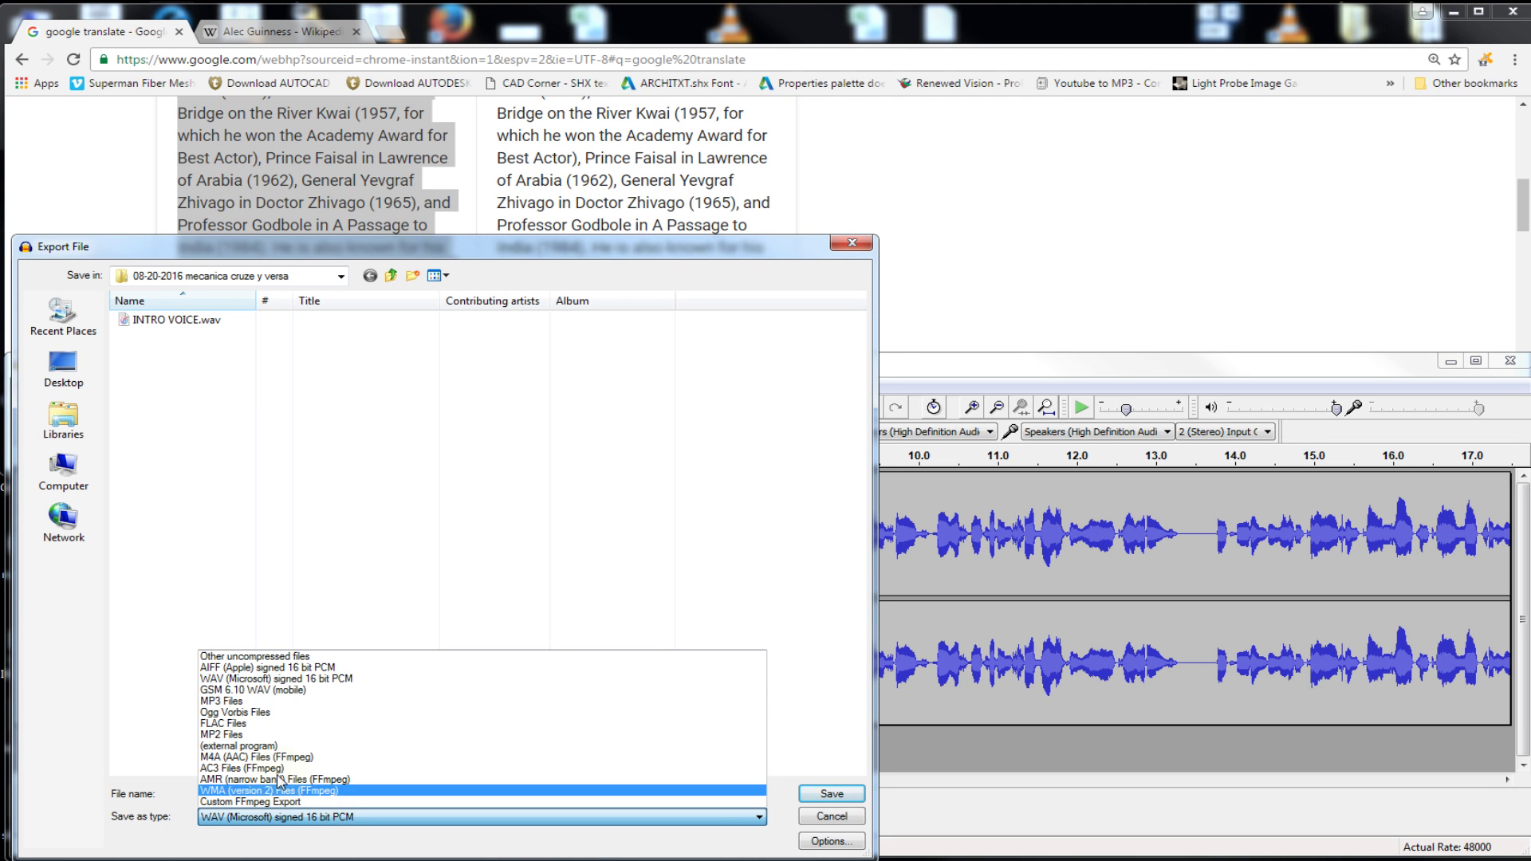
{"action": "left_click", "coordinate": [936, 500]}
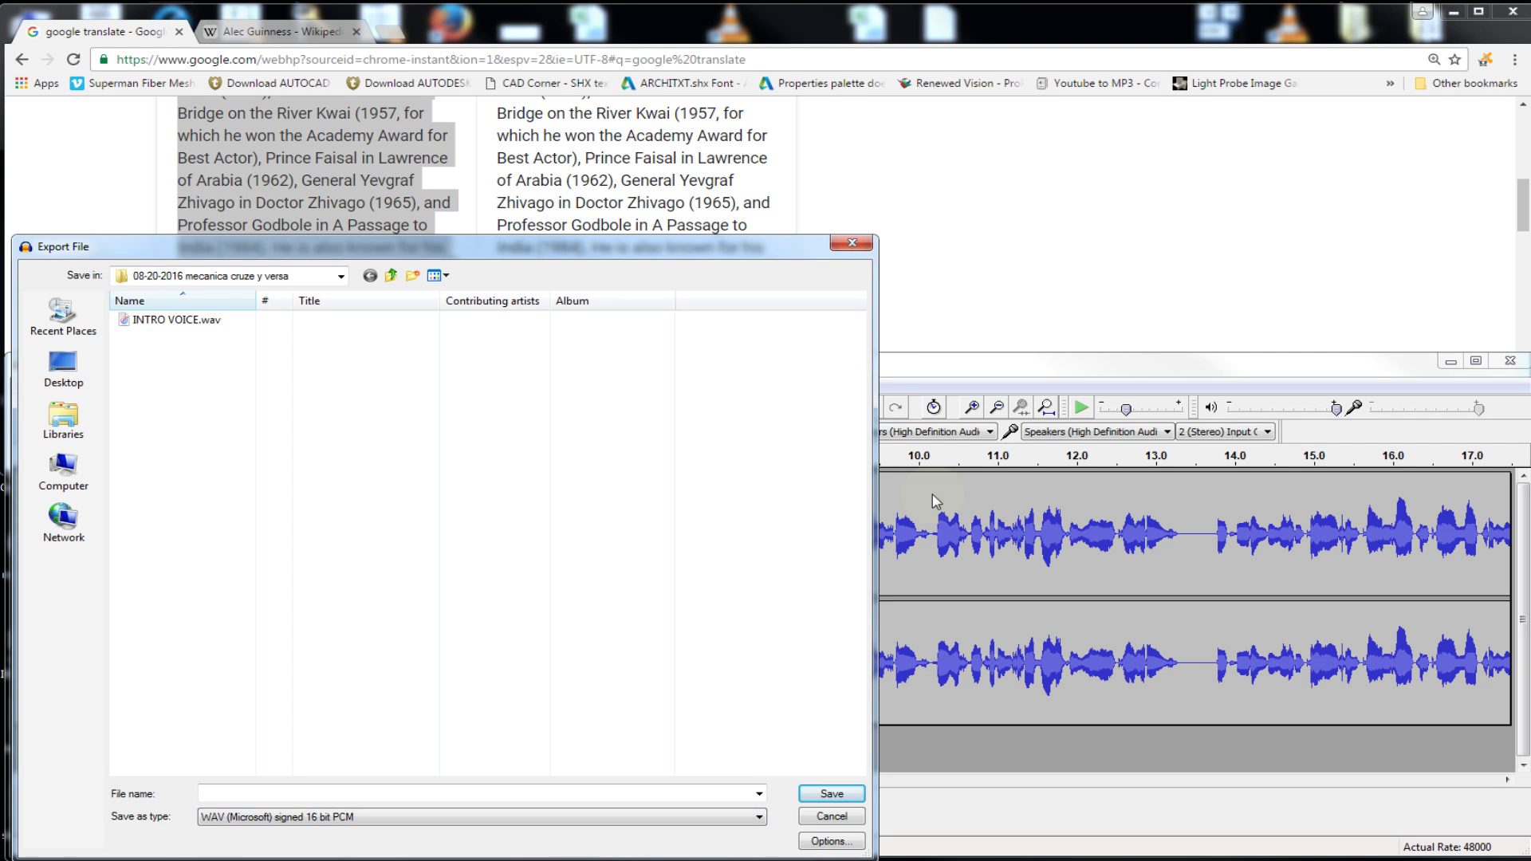
{"action": "left_click", "coordinate": [832, 816]}
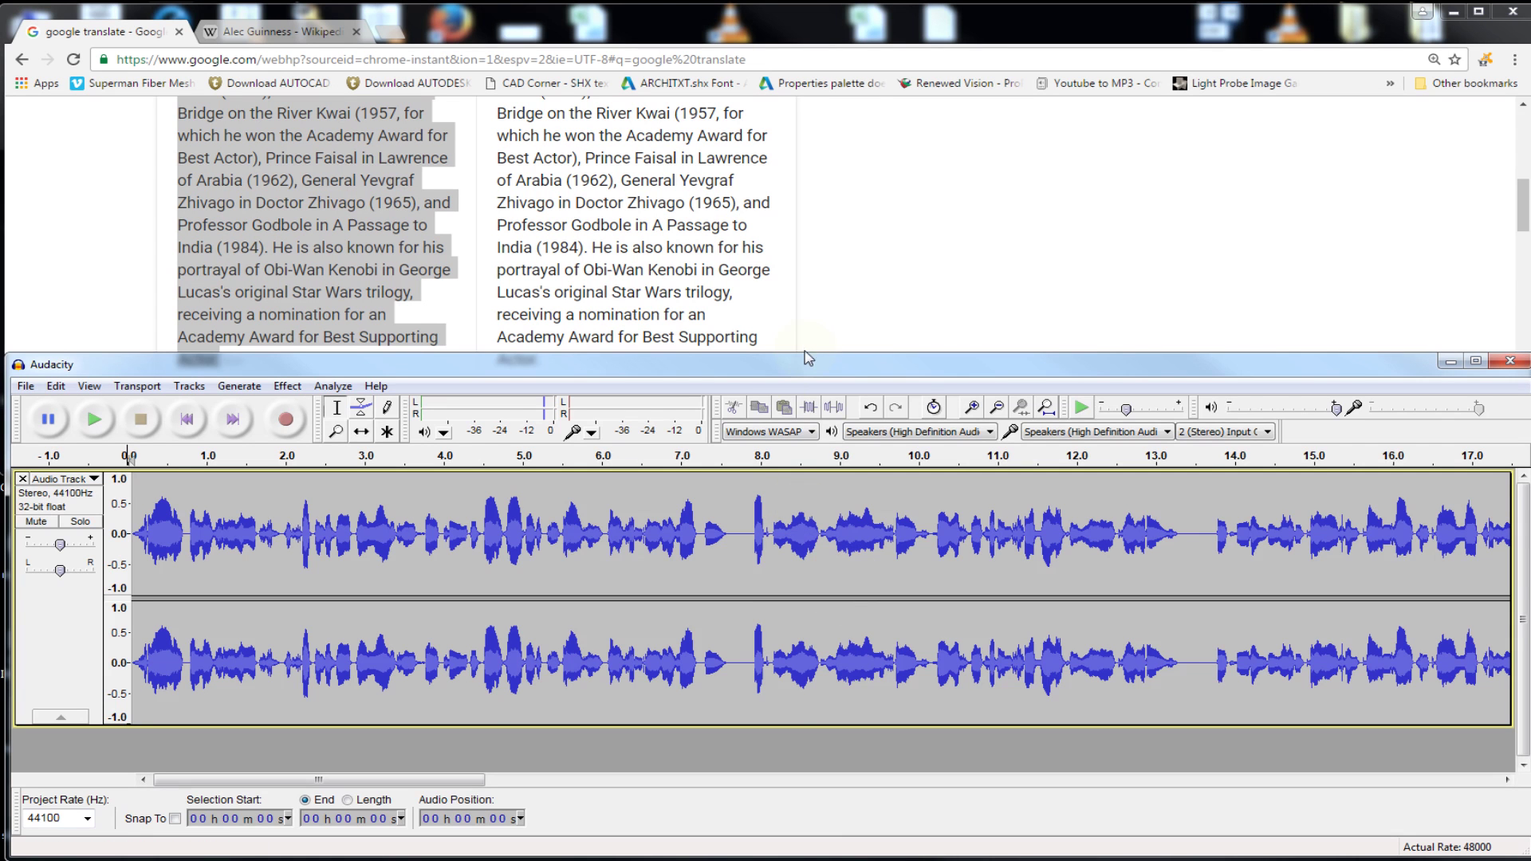
Step: Drag Audacity's top edge down so more of the Google Translate page is visible
{"action": "left_click_drag", "start_coordinate": [805, 353], "coordinate": [796, 474]}
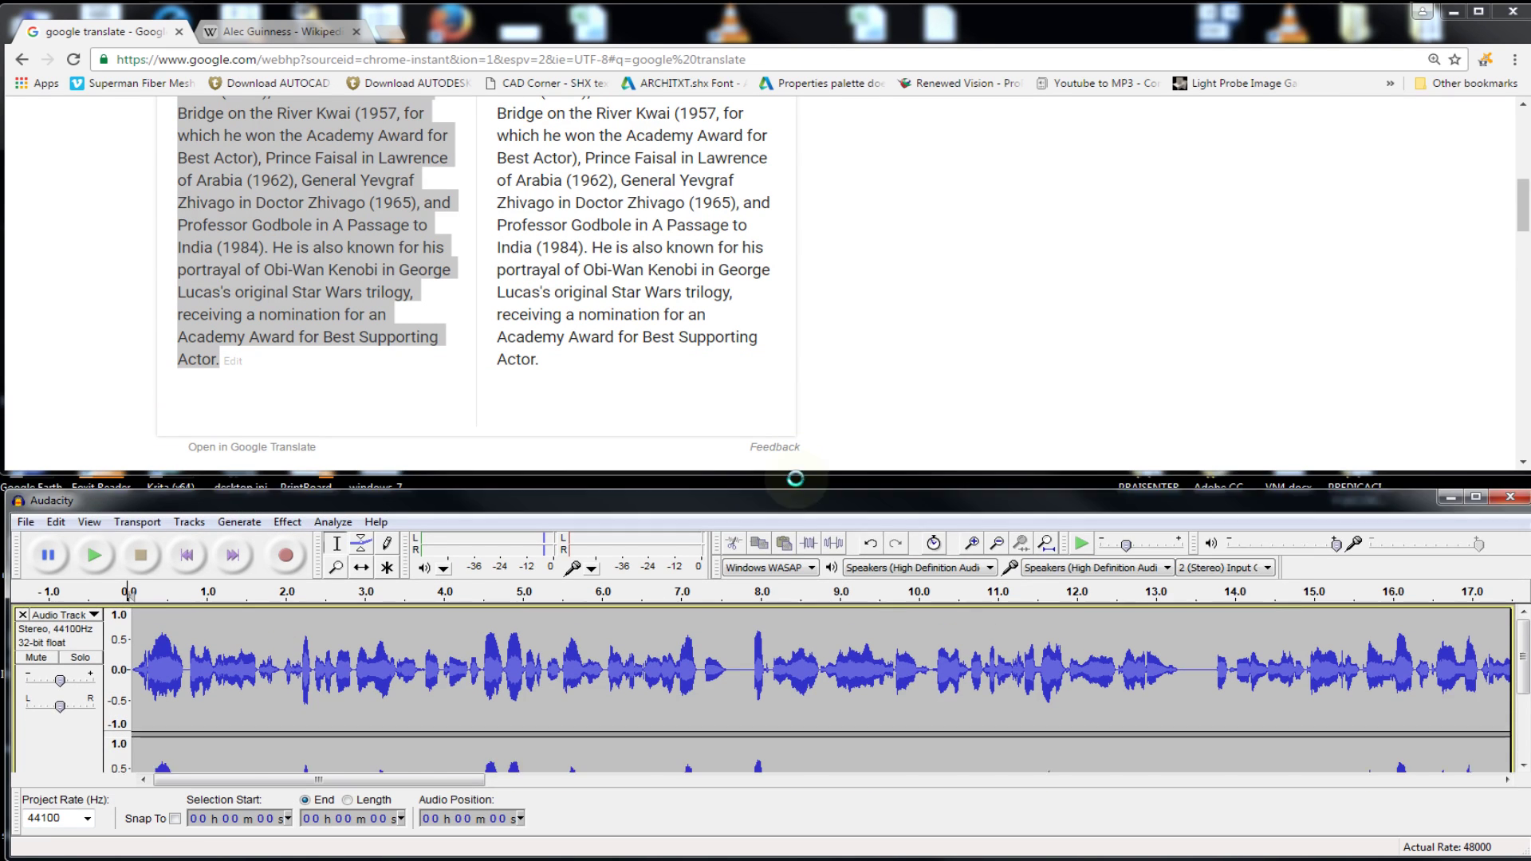